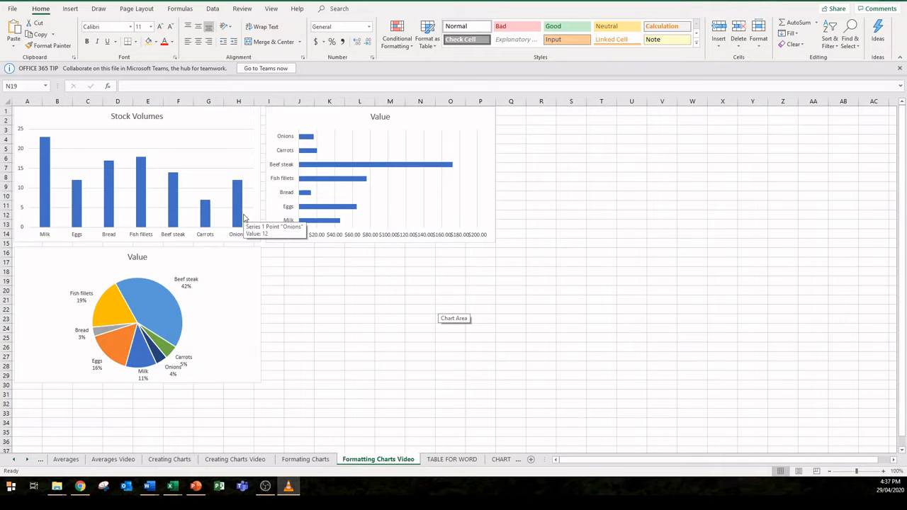
Step: Give all columns in the Stock Volumes chart a light blue solid fill and a darker blue border
right_click(47, 192)
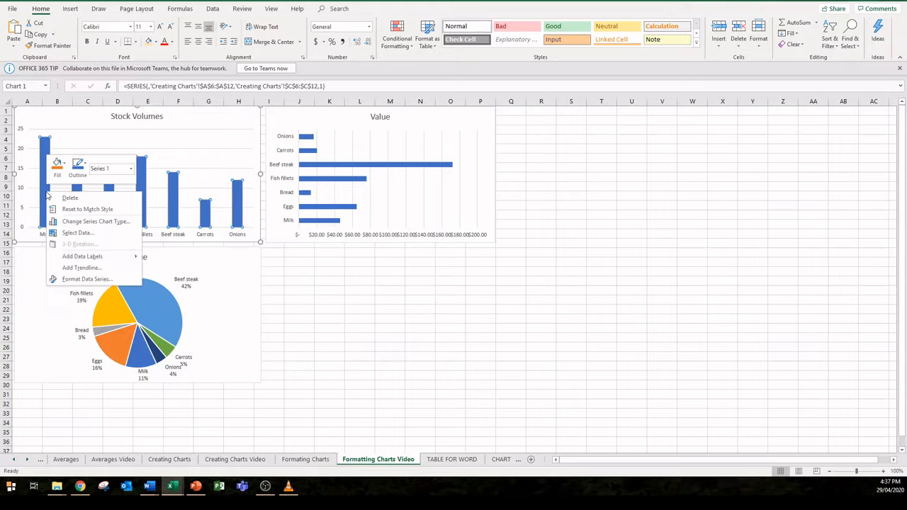
click(86, 280)
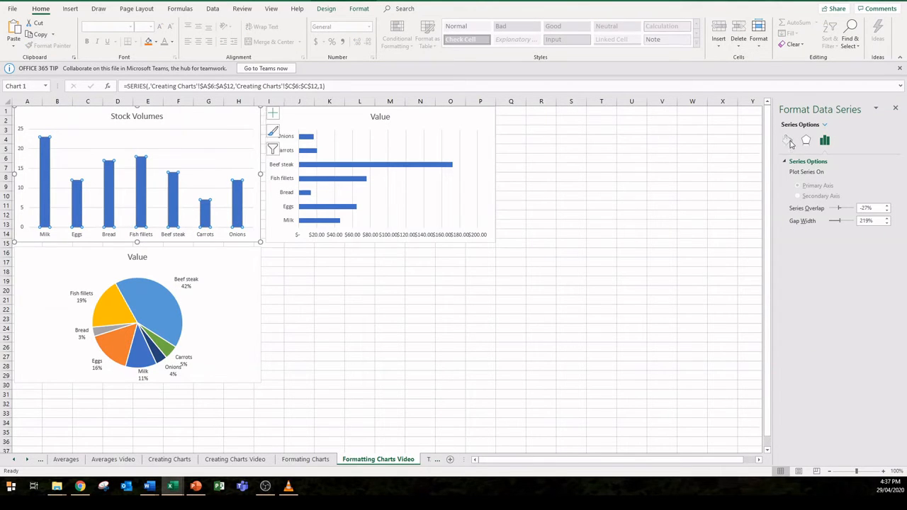
click(787, 140)
click(880, 267)
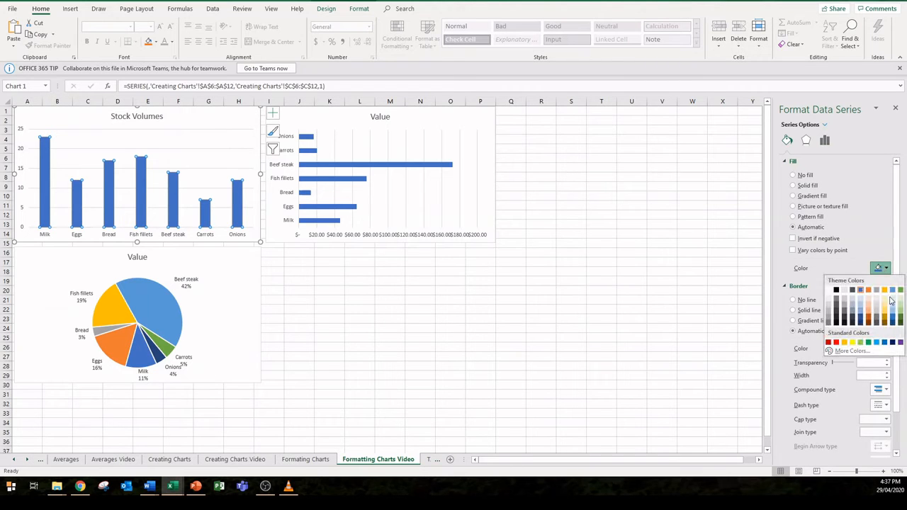
click(892, 316)
click(880, 361)
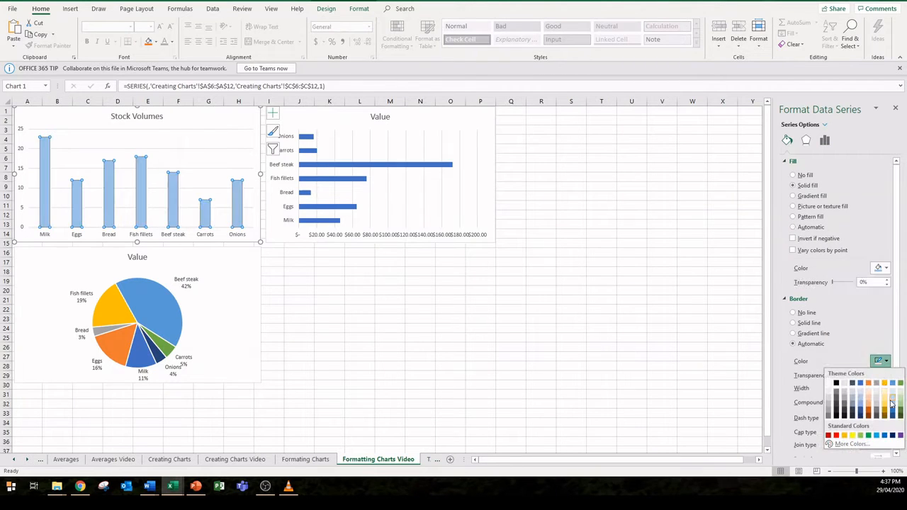
click(892, 412)
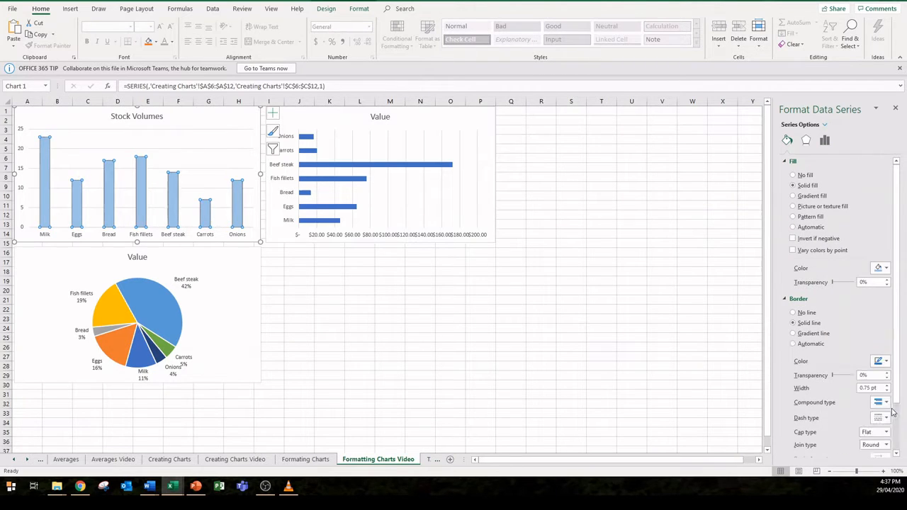
Step: Highlight only the Beef steak column in the Stock Volumes chart with a stronger blue fill
click(175, 192)
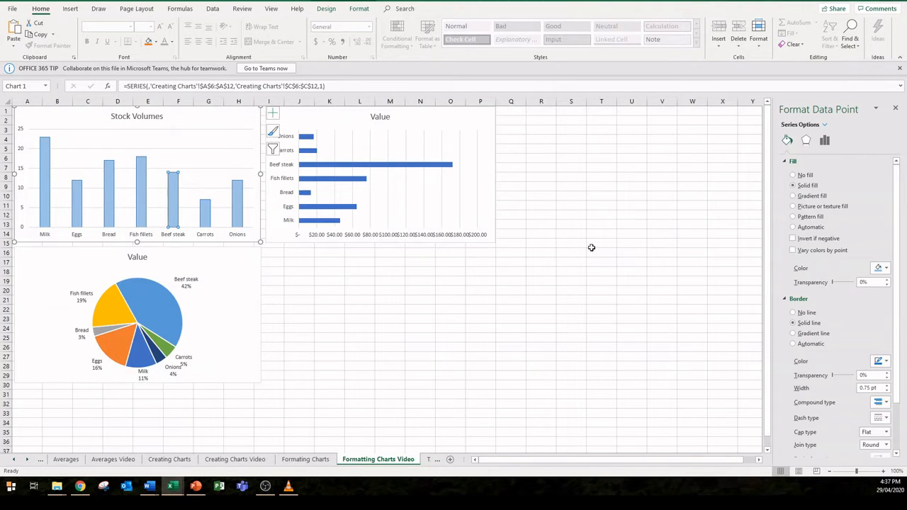
click(876, 267)
click(894, 289)
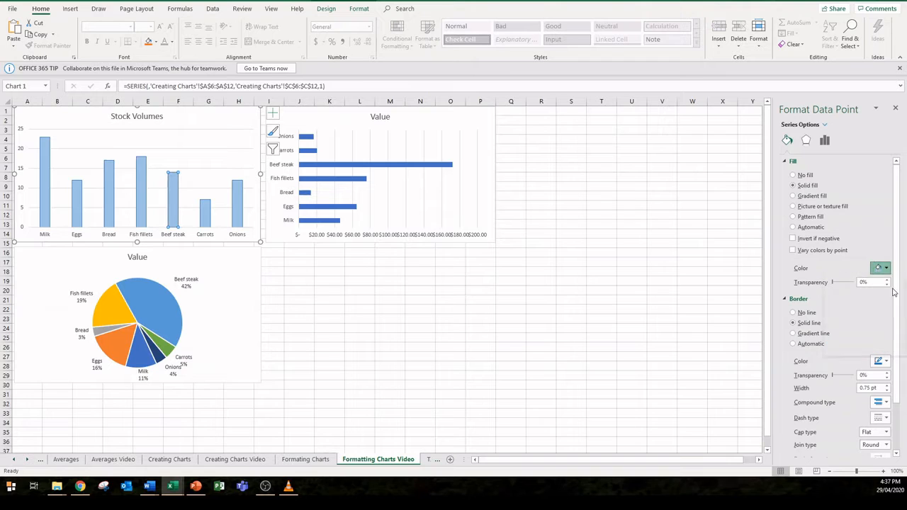
click(299, 278)
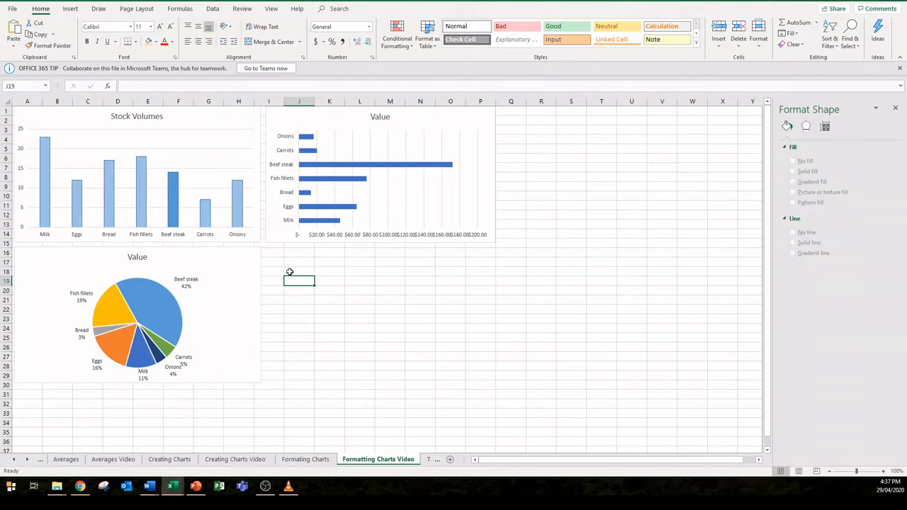
Step: Add data labels to the Stock Volumes chart at the Outside End position
click(257, 234)
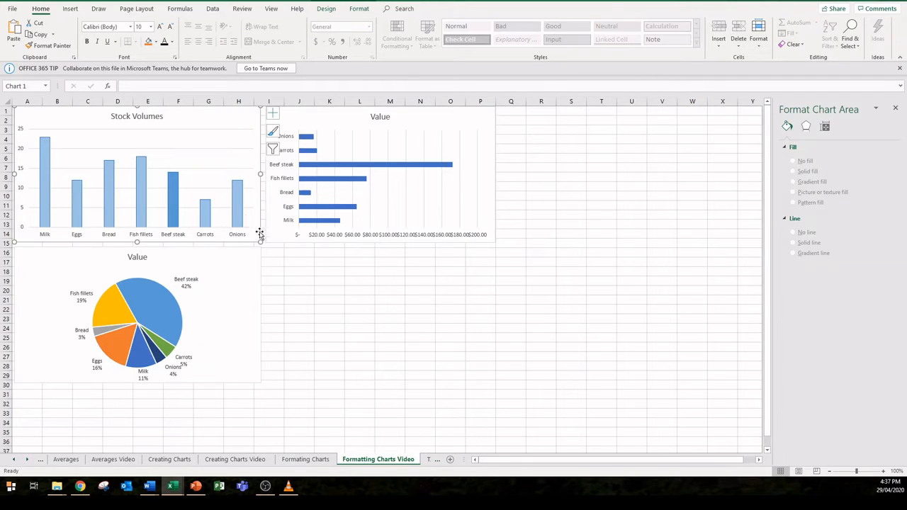
click(329, 10)
click(14, 33)
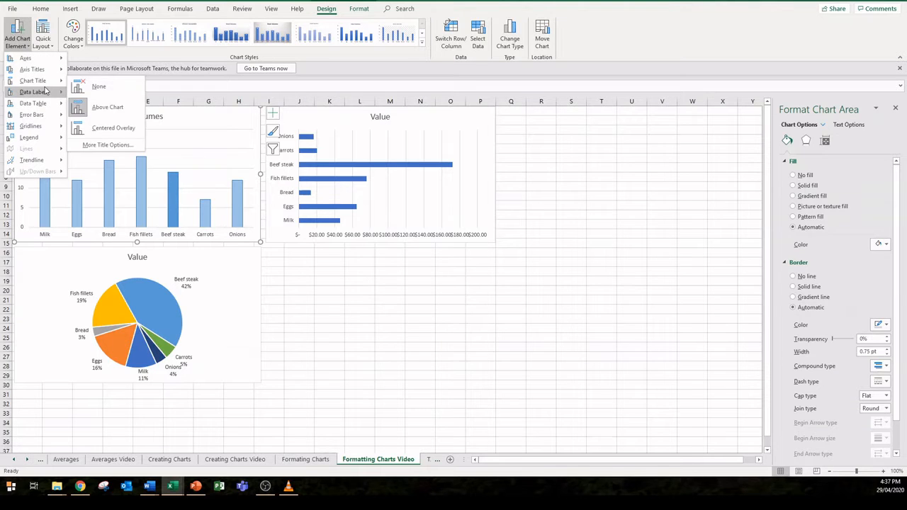
mouse_move(46, 91)
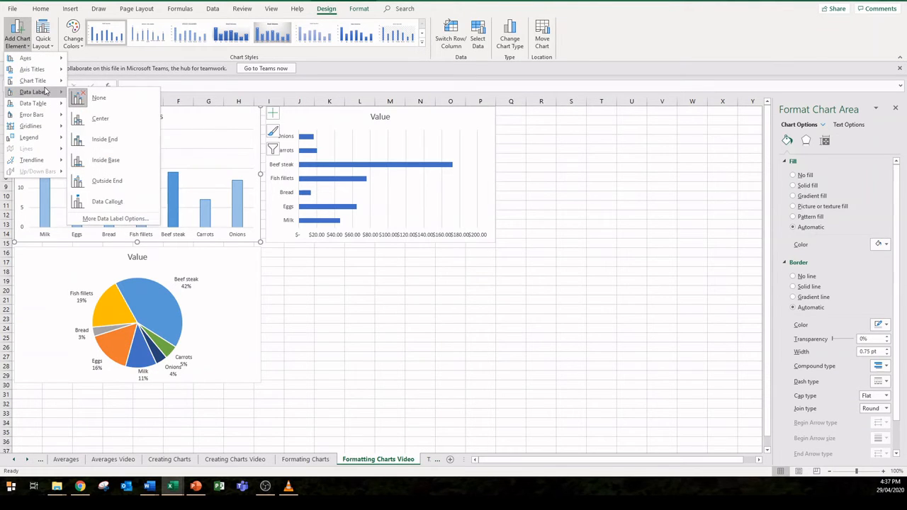
click(104, 183)
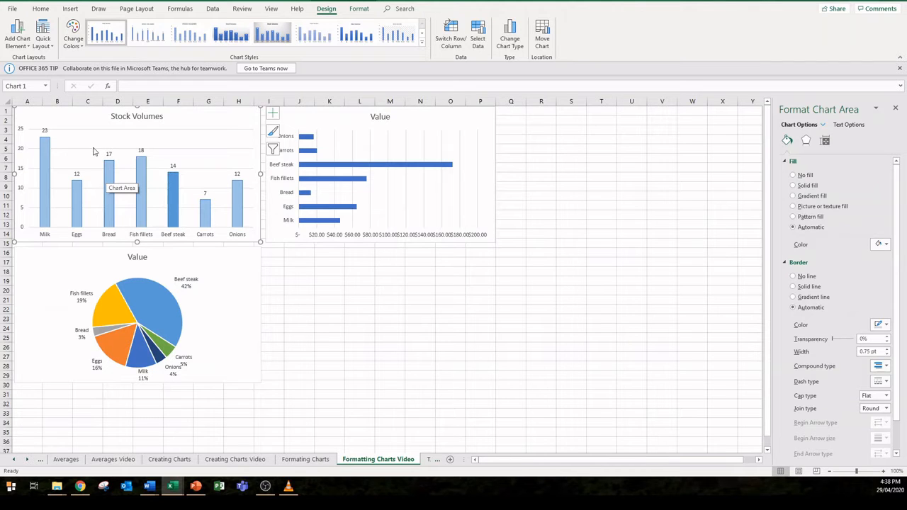
Step: Add primary horizontal and primary vertical axis titles to the Stock Volumes chart
click(25, 46)
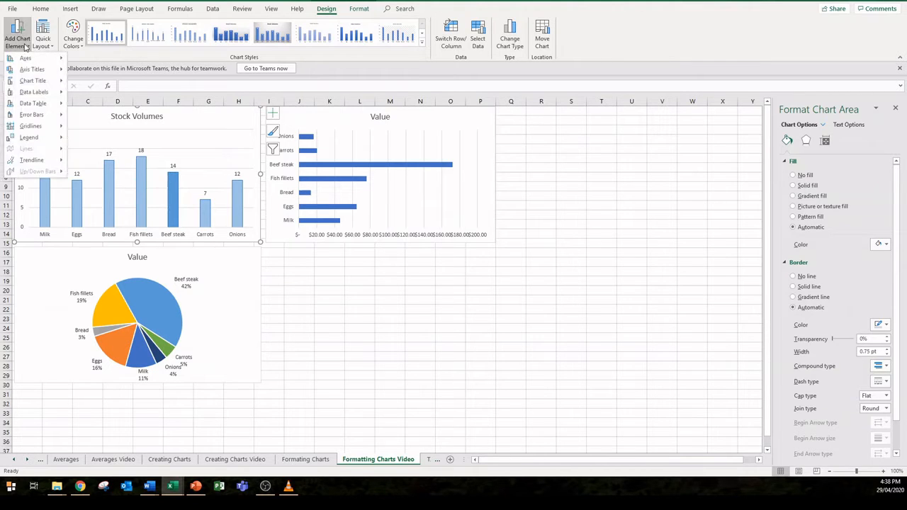
mouse_move(30, 68)
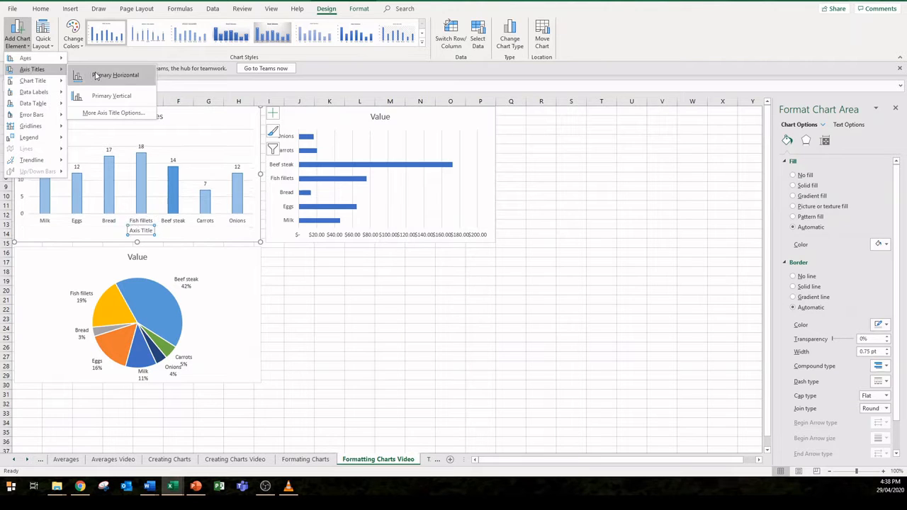
click(94, 75)
click(24, 41)
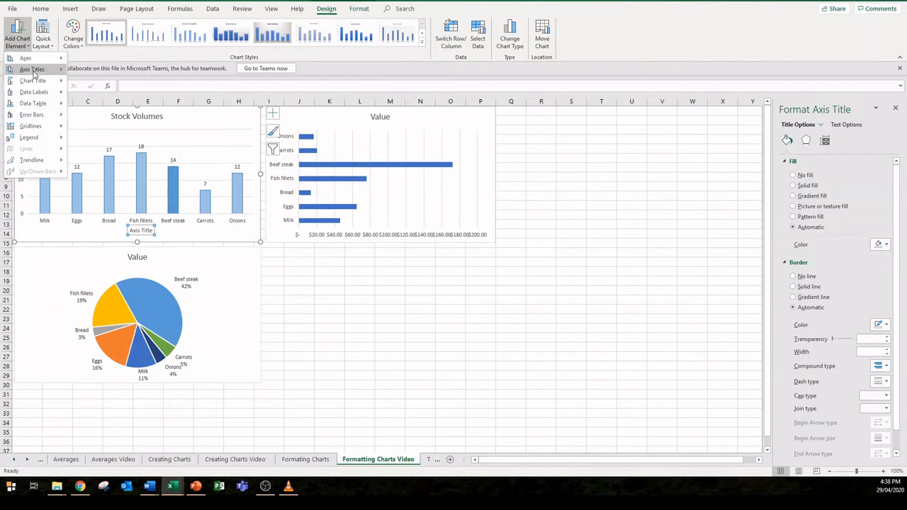
mouse_move(34, 71)
click(117, 97)
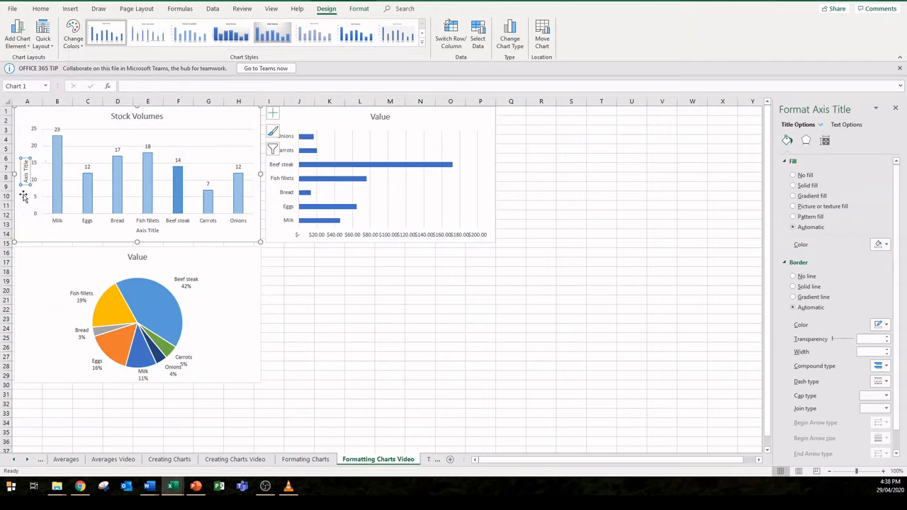
Step: Name the Stock Volumes chart's horizontal axis title "Products" and its vertical axis title "Volume"
click(146, 232)
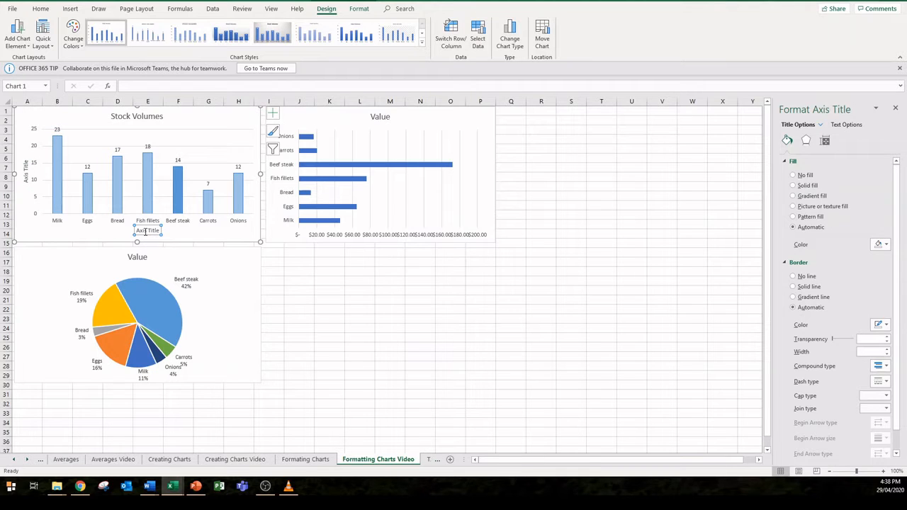
text(Products)
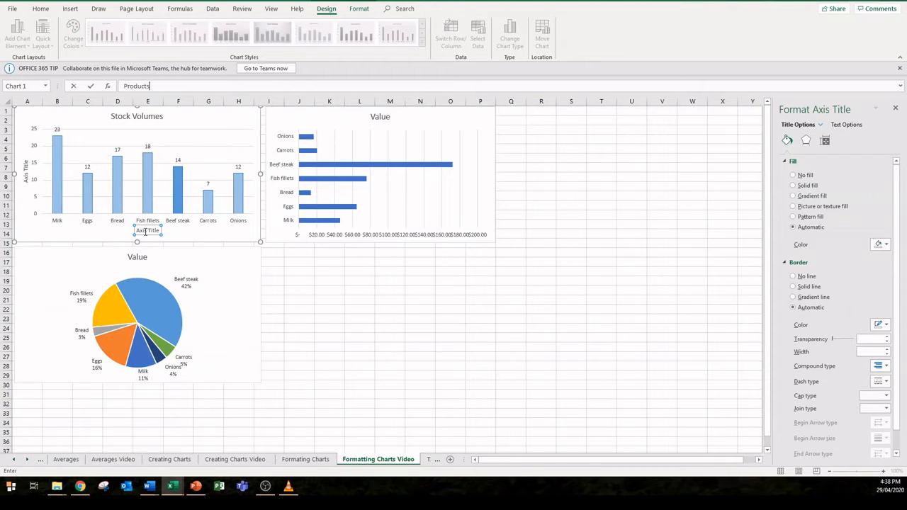
click(25, 171)
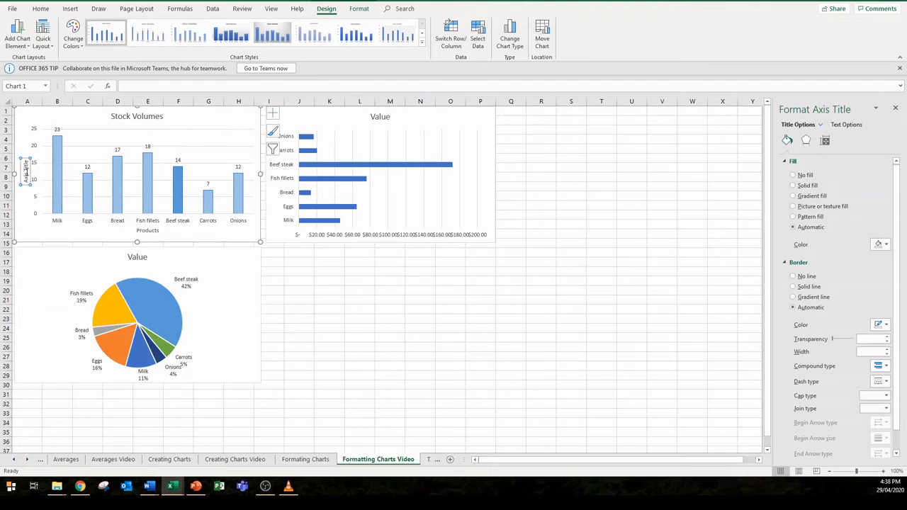
text(V)
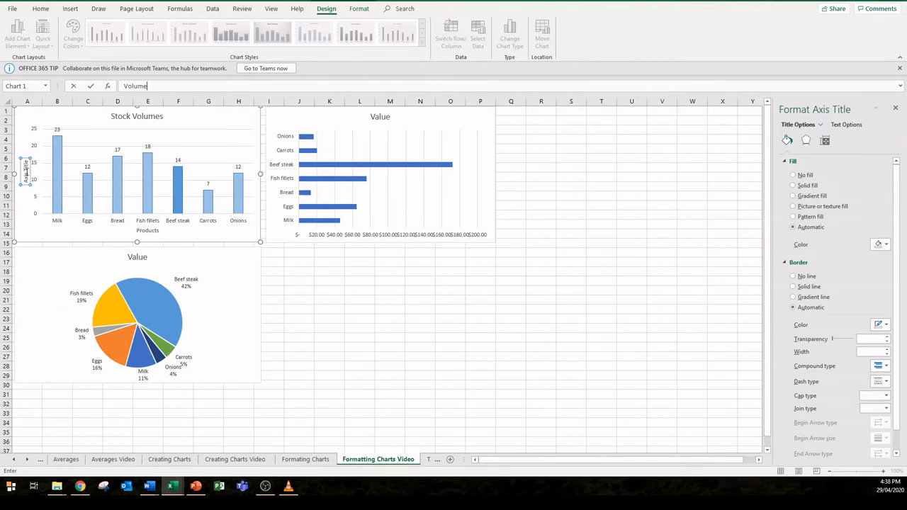
text(olume)
key(Return)
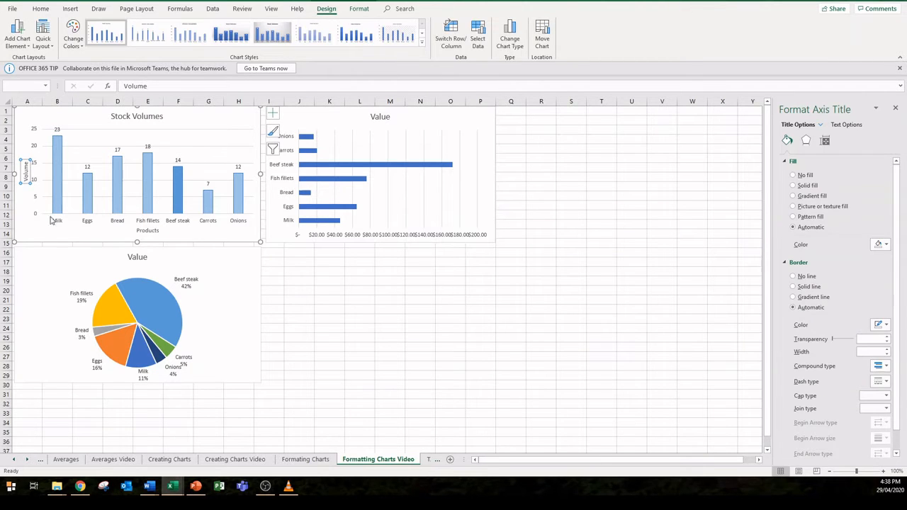
Step: Set the text fill of the Products and Volume axis titles to light blue
right_click(151, 234)
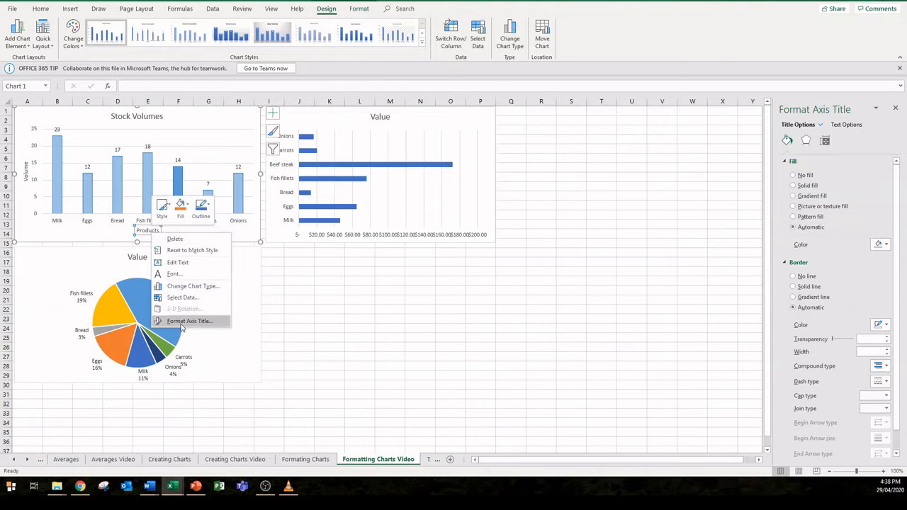
click(183, 323)
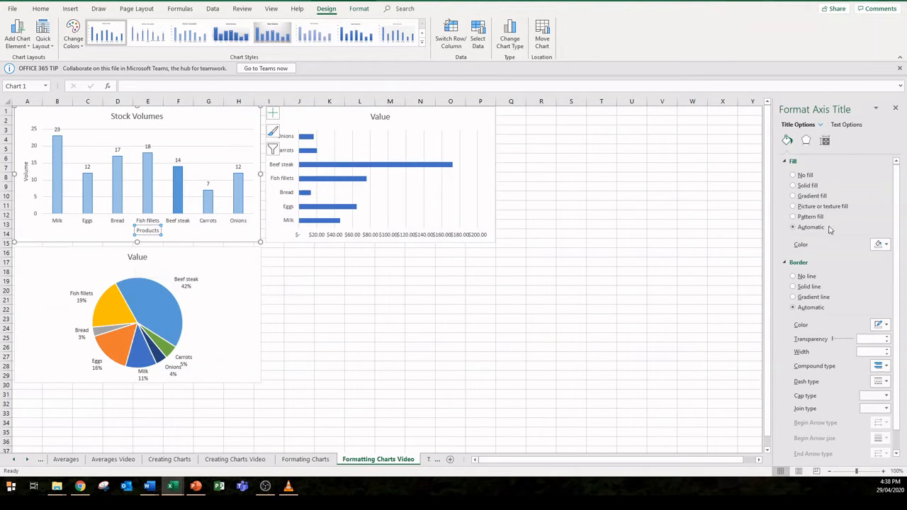
click(845, 125)
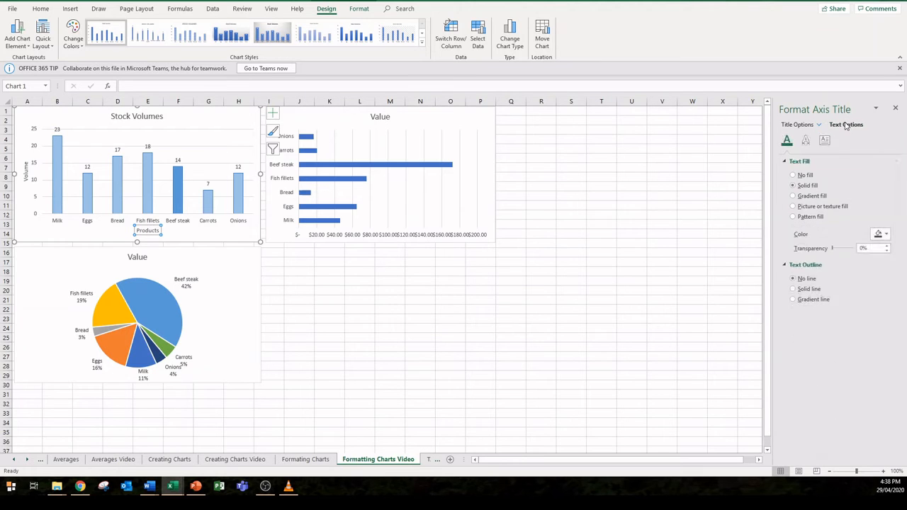
click(881, 236)
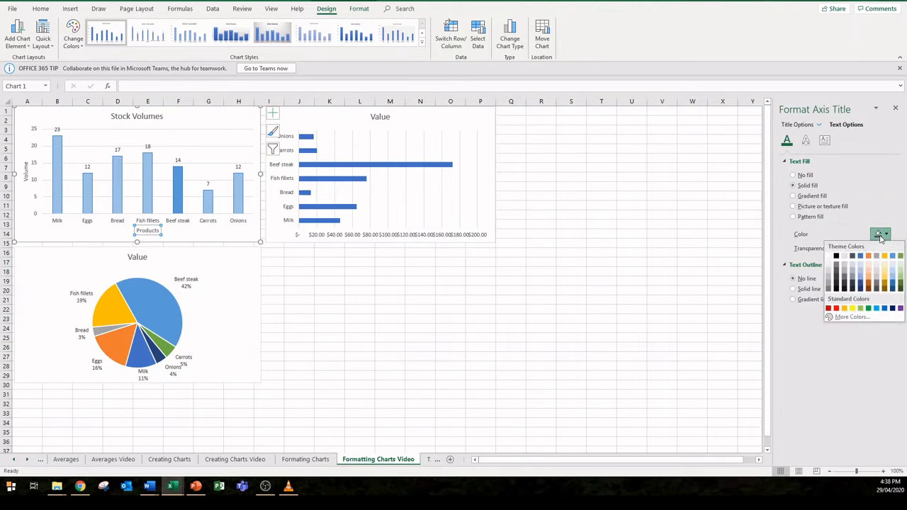
click(895, 280)
click(24, 172)
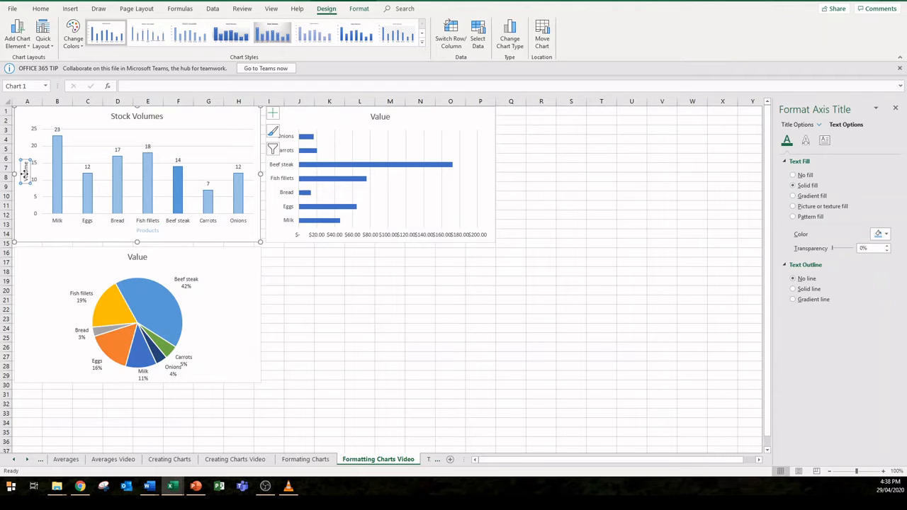
click(879, 235)
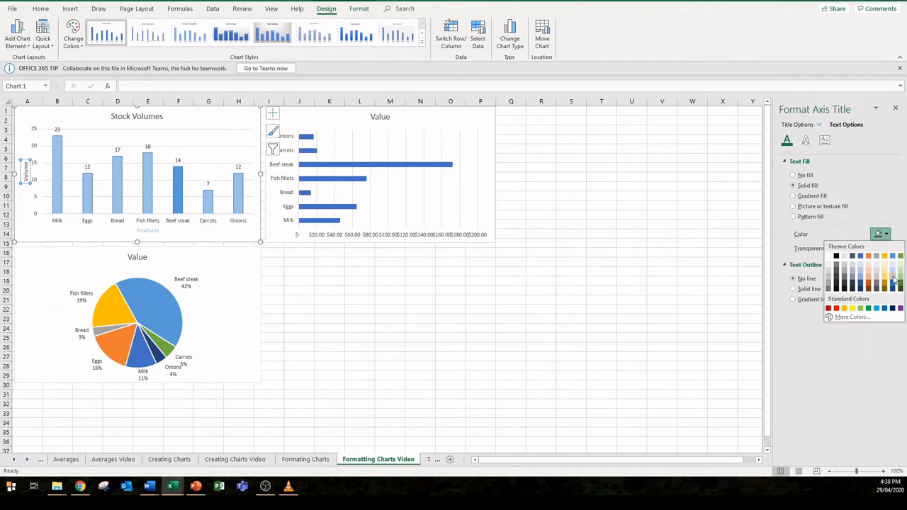
click(893, 280)
click(440, 282)
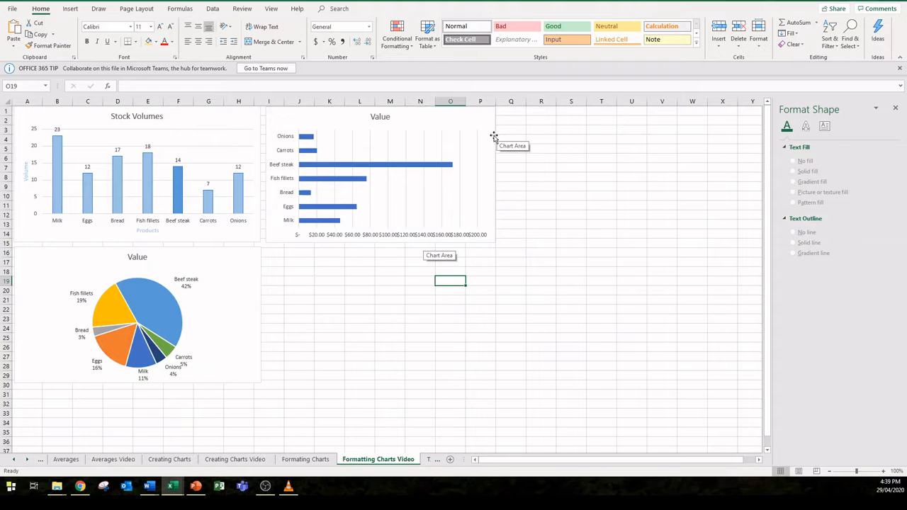
Step: Change the Value bar chart to the 3-D Clustered Bar type
click(494, 136)
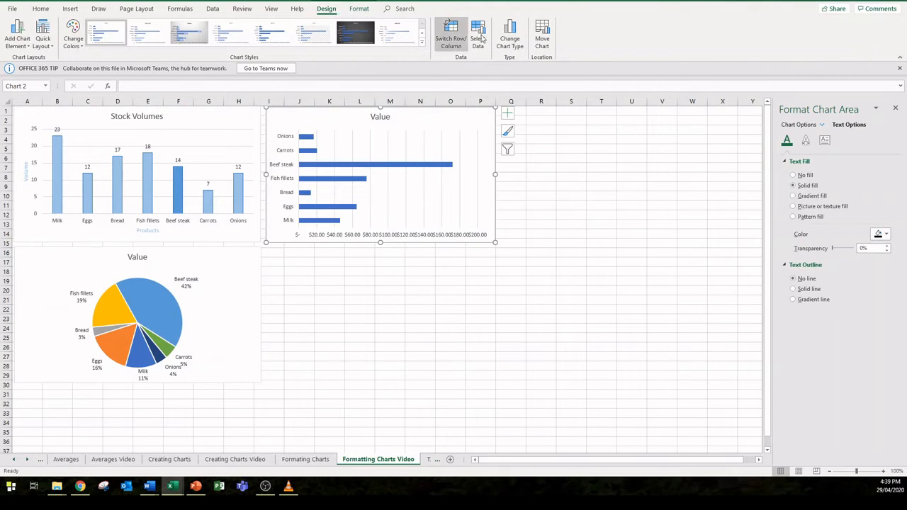
click(511, 40)
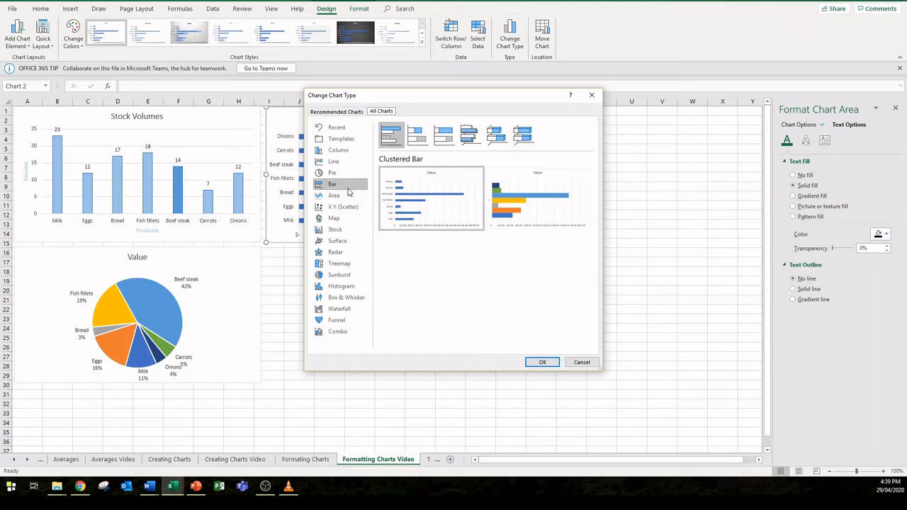
click(467, 135)
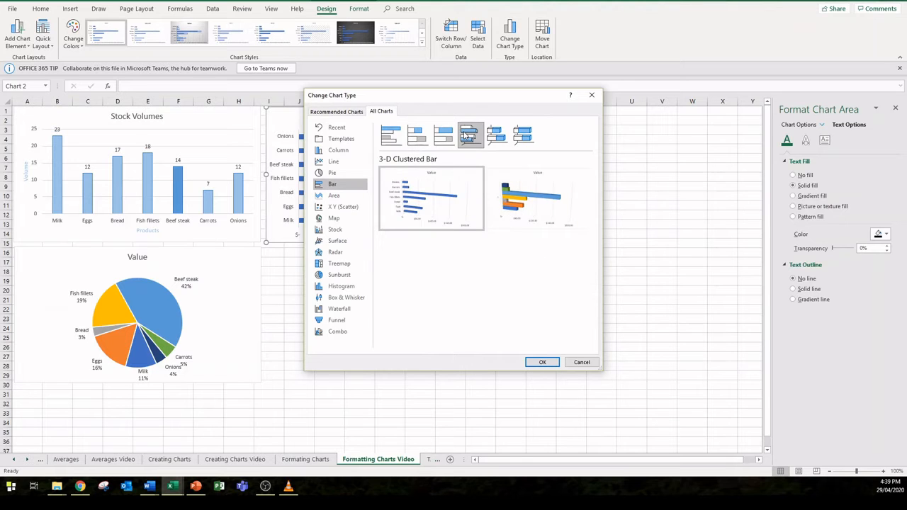
click(543, 360)
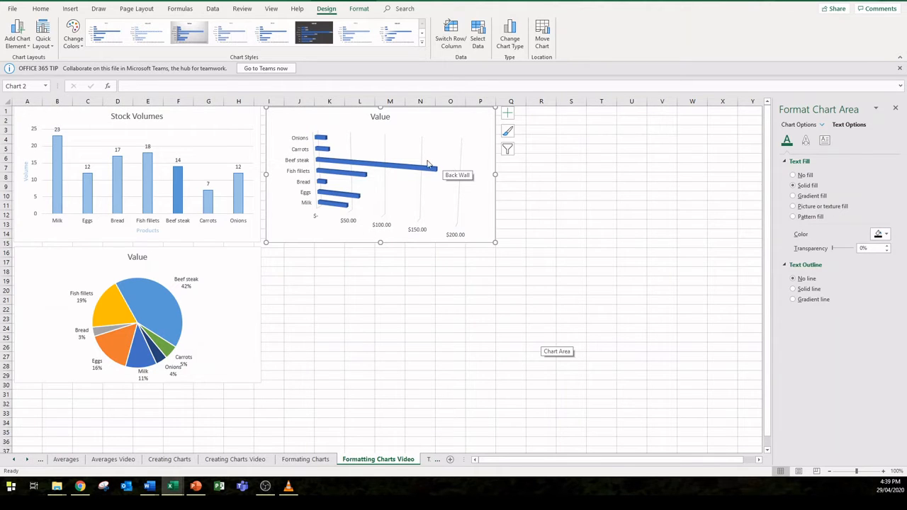
Step: Set the 3-D rotation of the Value bar chart's plot area to X 0°, Y 20° and perspective 10°
right_click(476, 160)
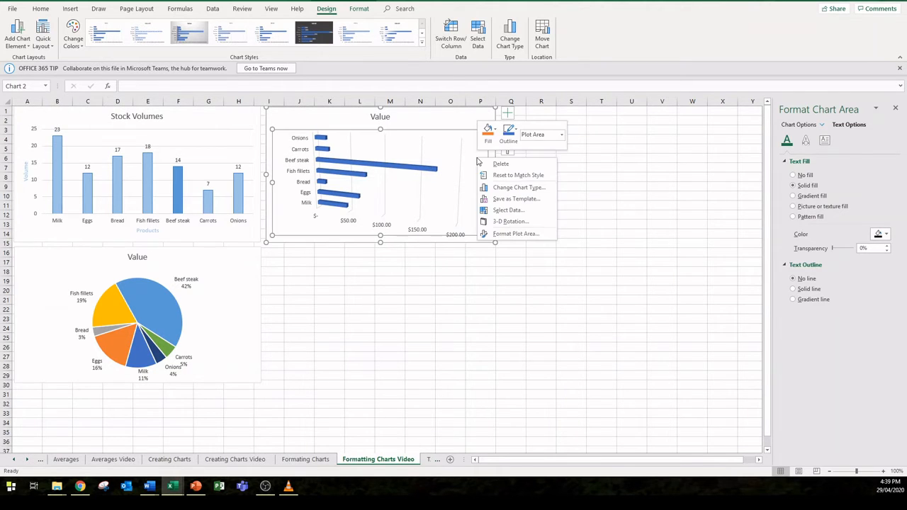
click(511, 234)
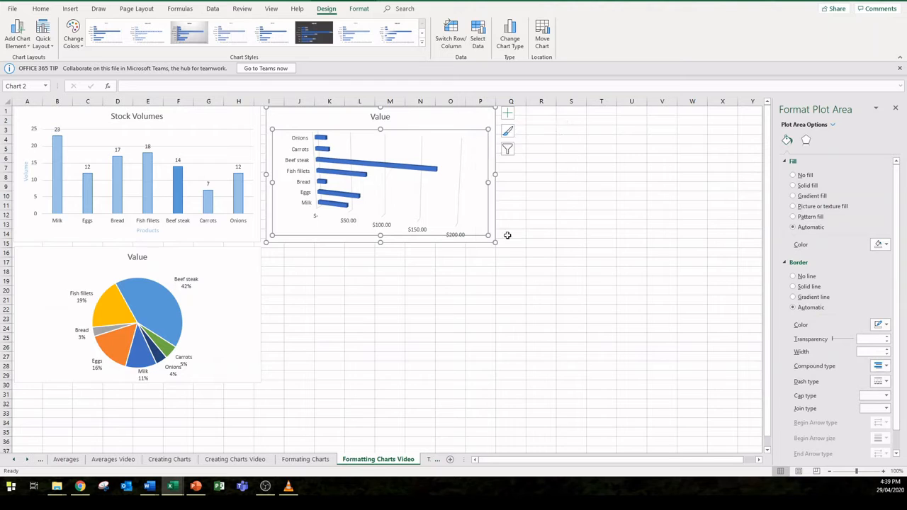
click(806, 142)
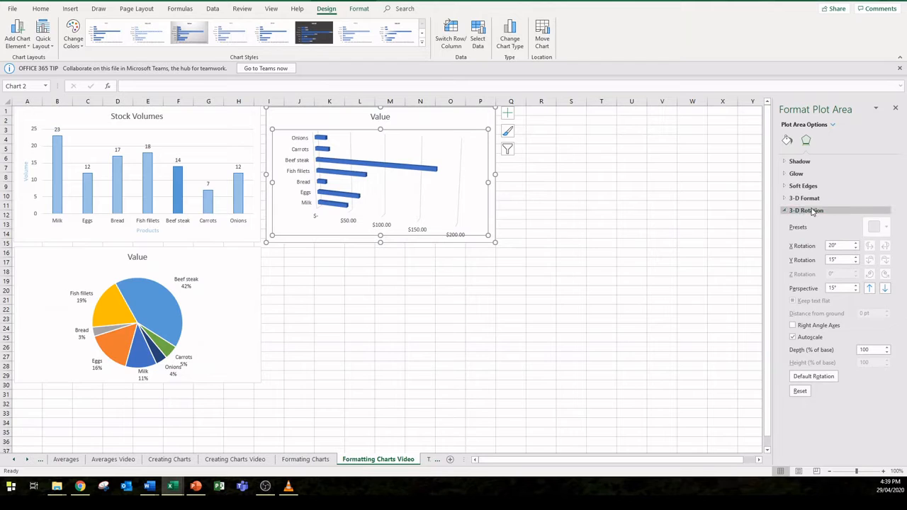
click(856, 249)
click(856, 249)
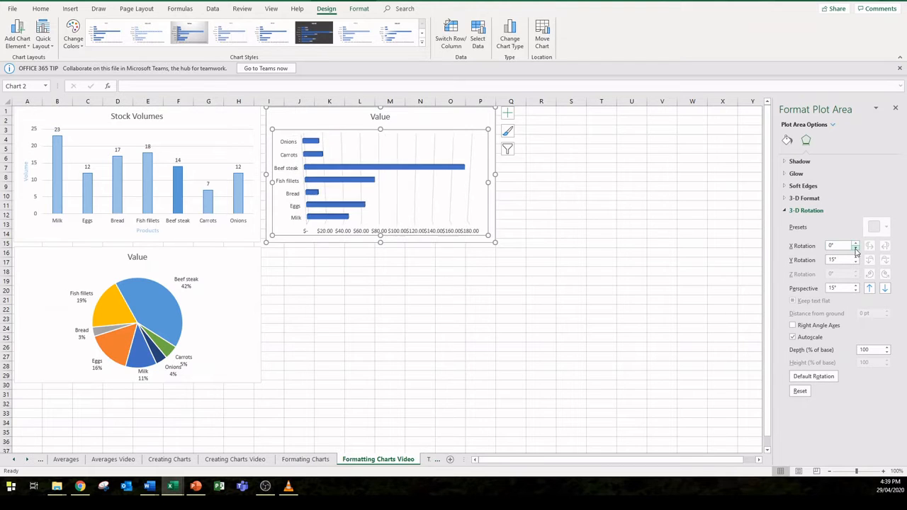
click(856, 257)
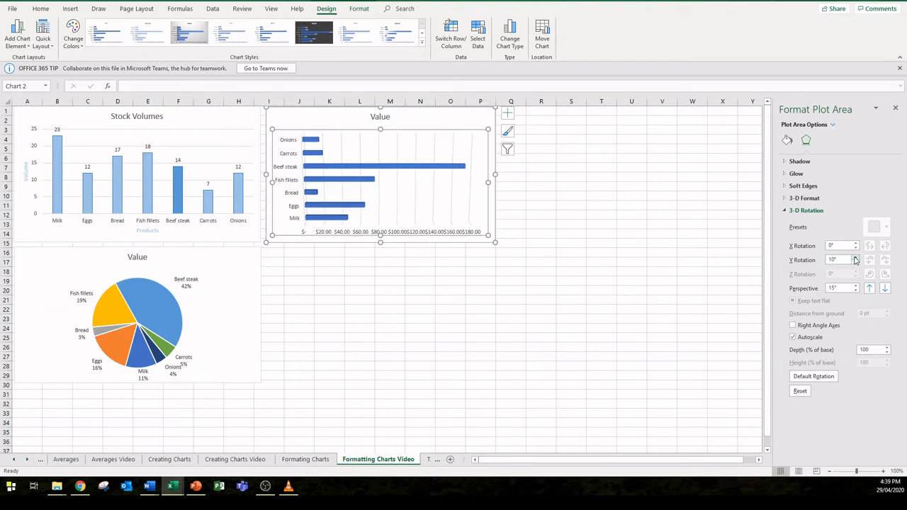
click(856, 286)
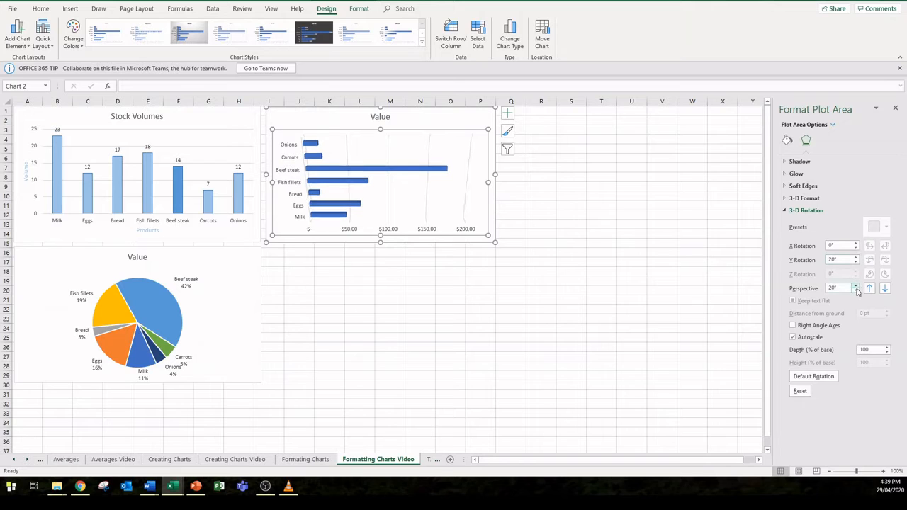
click(856, 291)
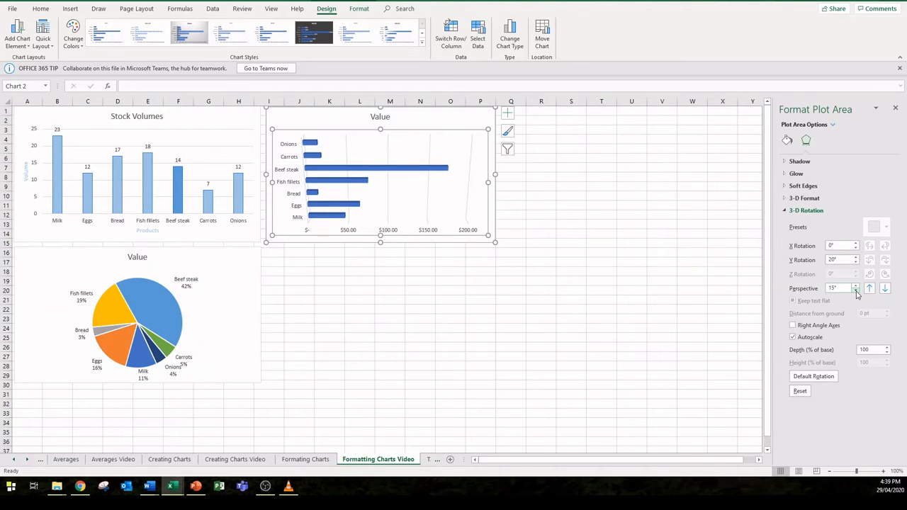
click(855, 291)
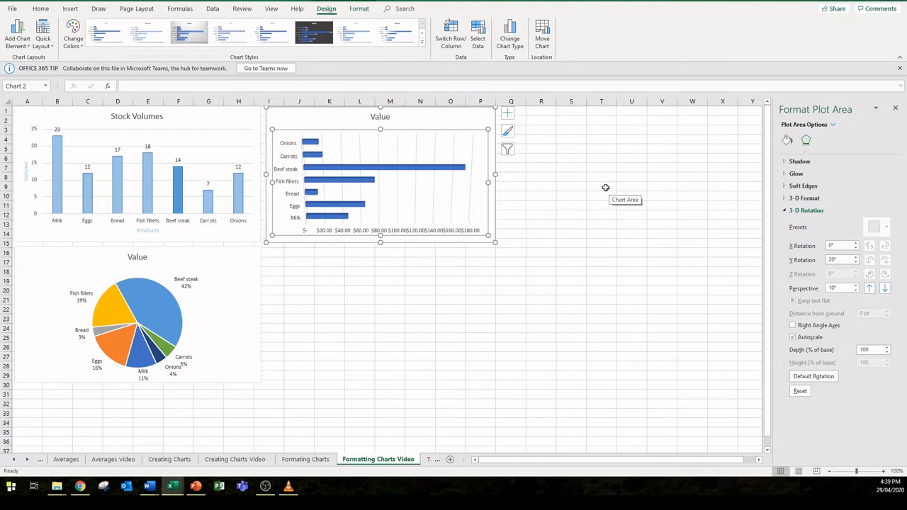
Step: Fill all bars of the Value bar chart with solid gold
click(448, 172)
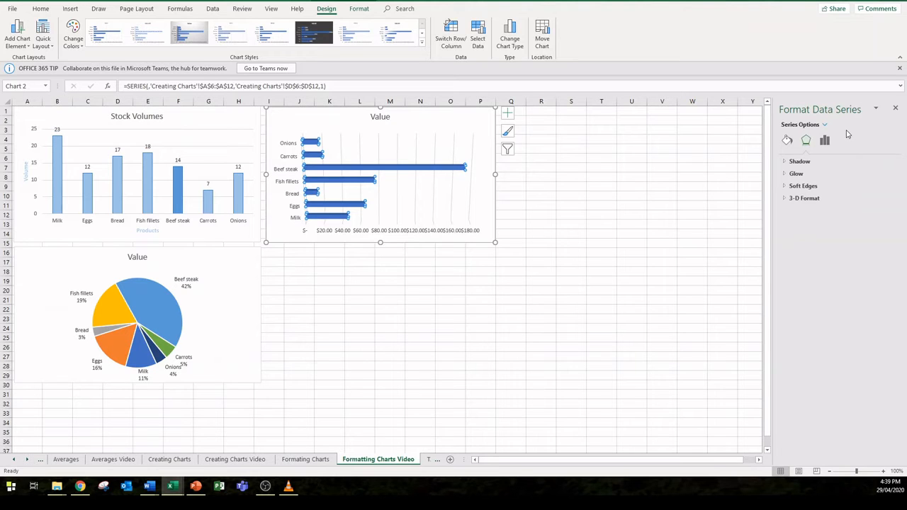
click(787, 140)
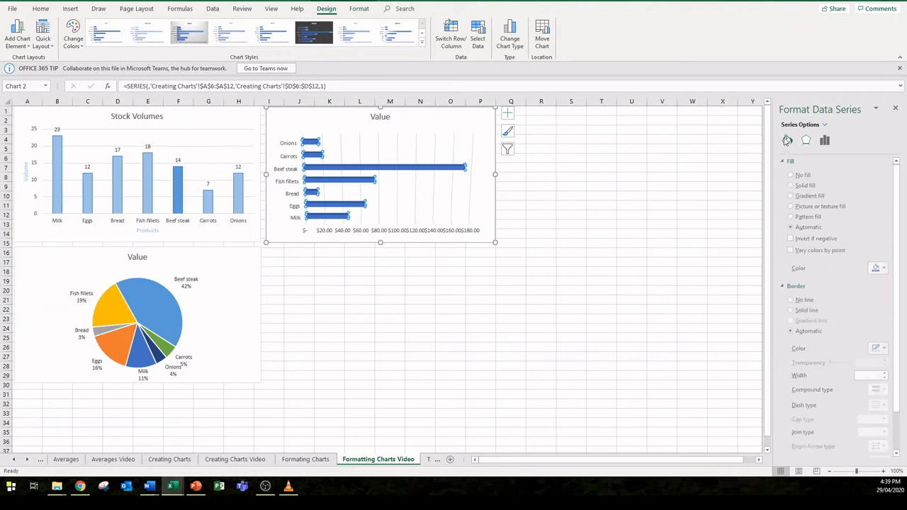
click(883, 268)
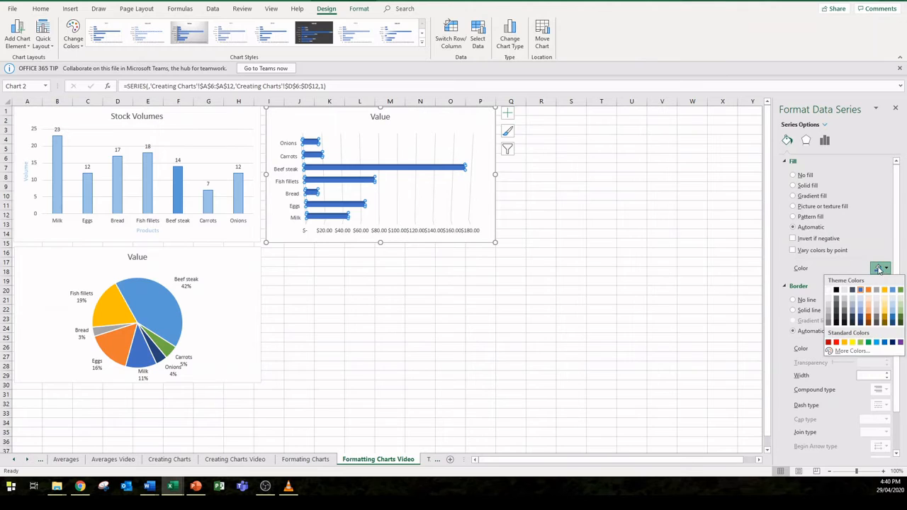
click(884, 295)
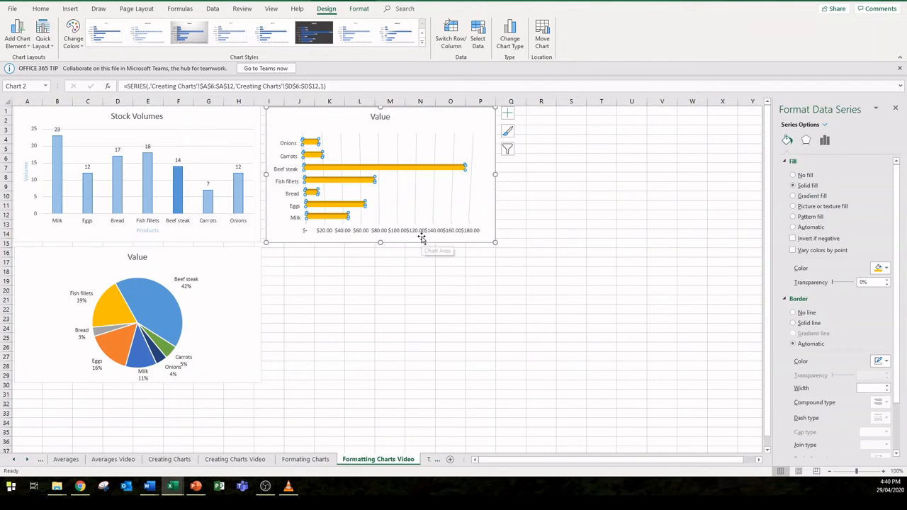
Step: Set the number format of the Value bar chart's dollar axis to 0 decimal places
click(454, 232)
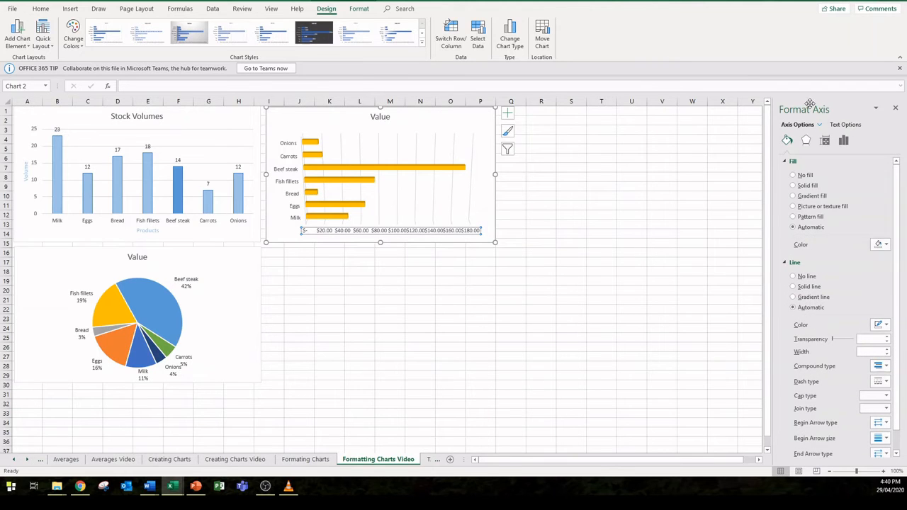
click(844, 141)
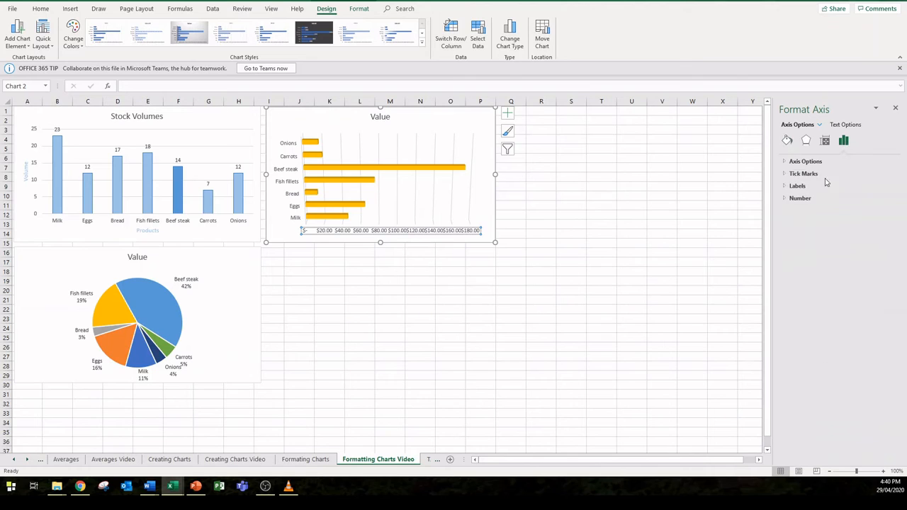
click(810, 200)
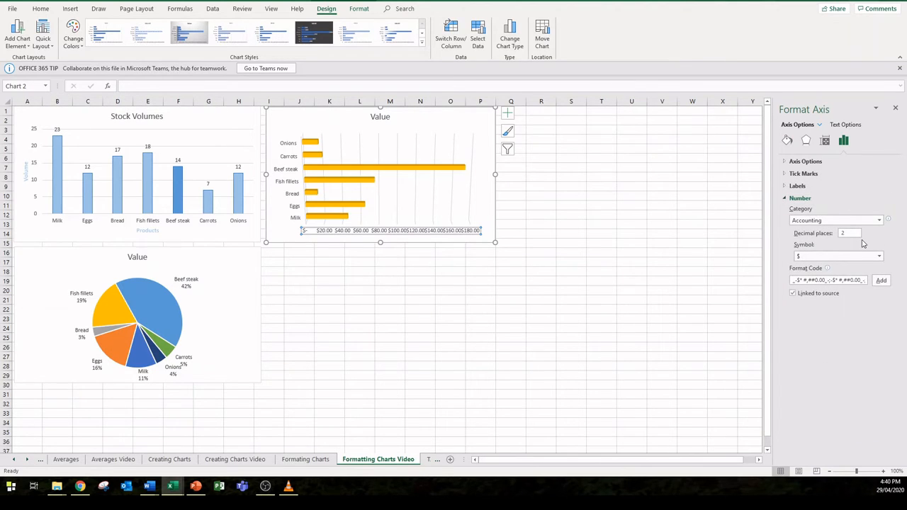
drag(852, 234, 840, 237)
text(0)
key(Return)
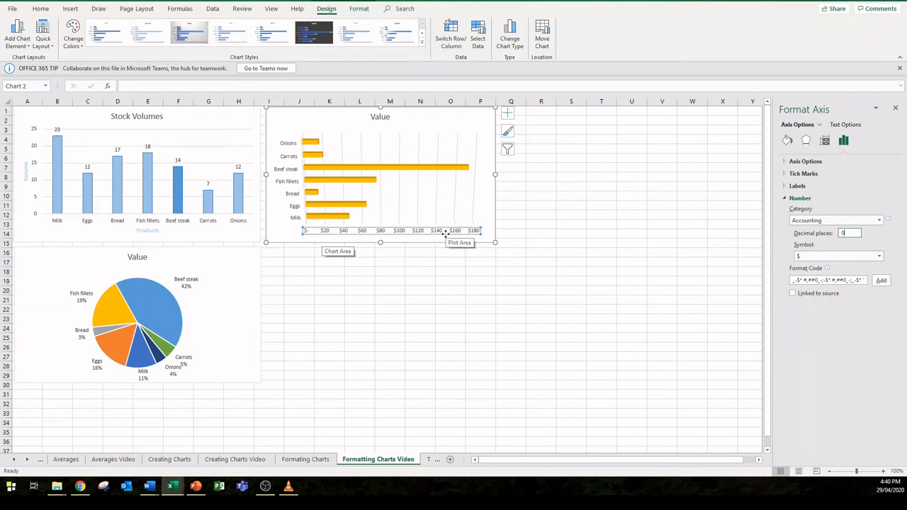
Step: Rotate all text of the Value bar chart's dollar axis labels by 270°
click(826, 141)
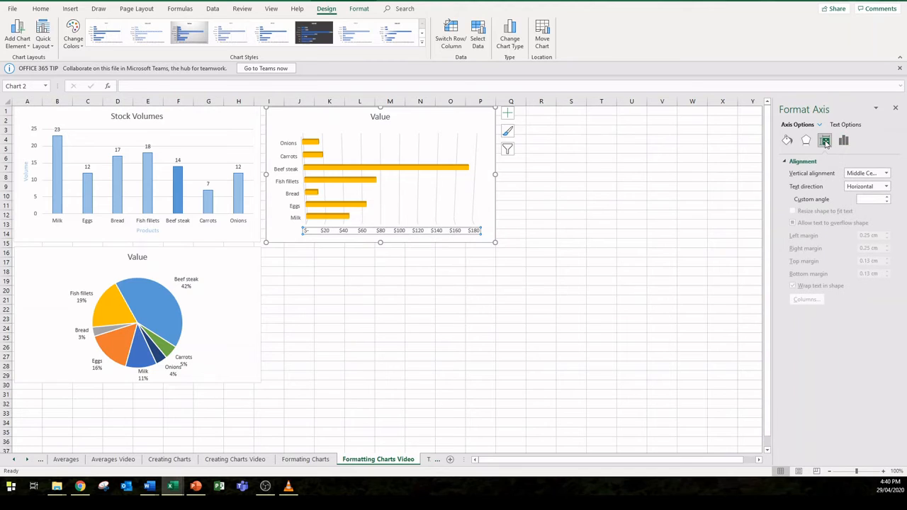
click(886, 186)
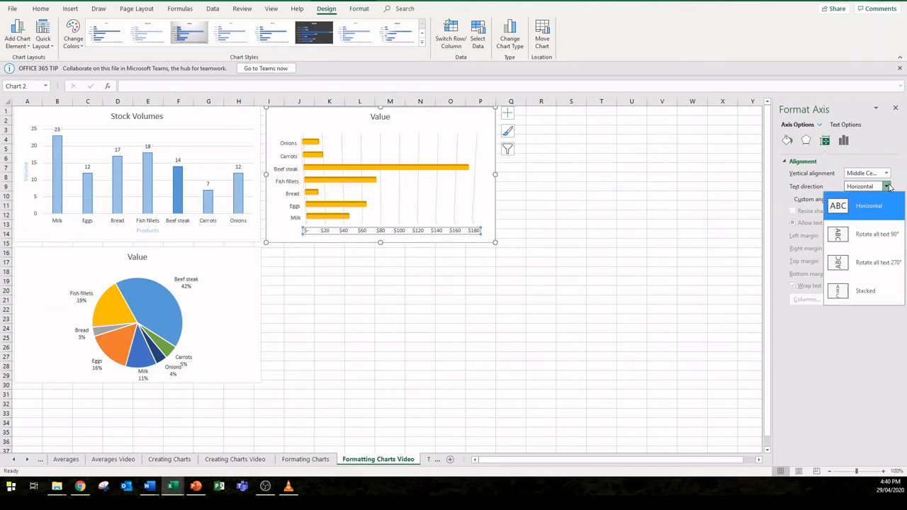
click(872, 262)
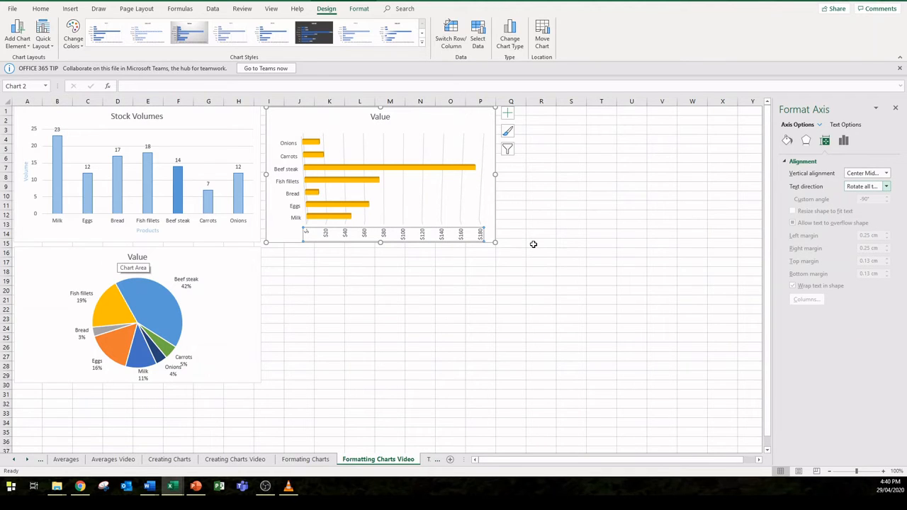
Step: Set the text fill of the Value bar chart's dollar axis labels to blue and deselect the chart
click(845, 124)
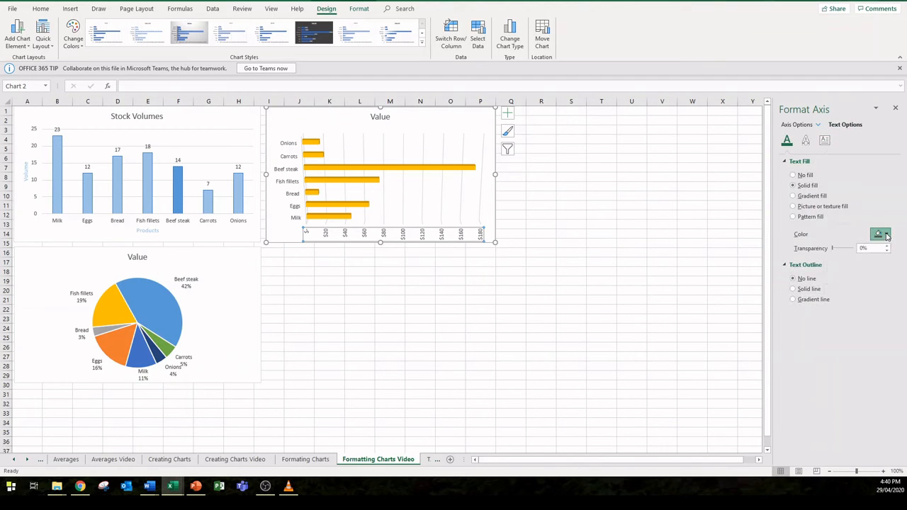
click(883, 234)
click(894, 259)
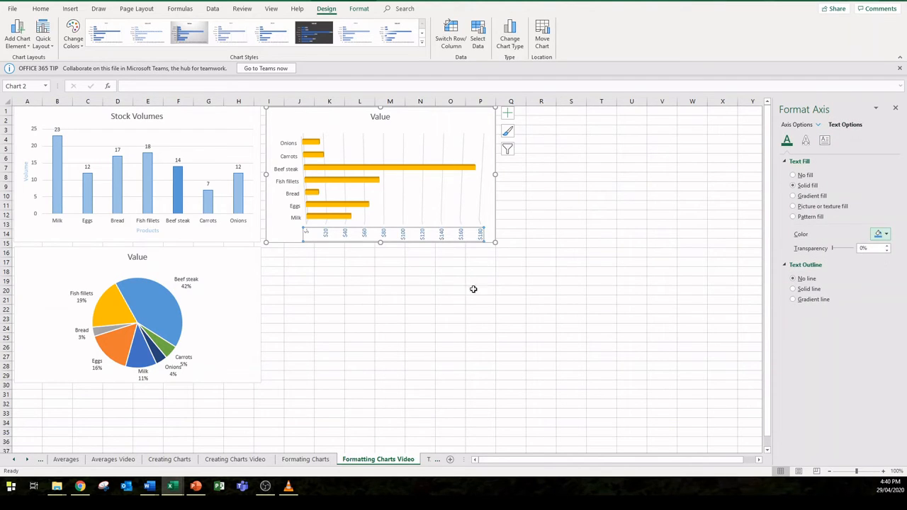
click(446, 288)
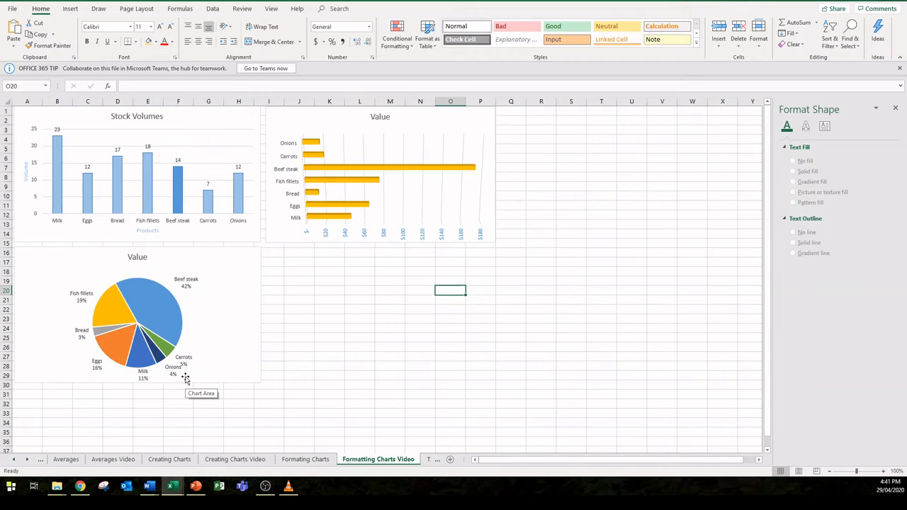
Step: Change the Value pie chart to the 3-D Pie type and apply the chart style with a bold uppercase title and slice-coloured labels
click(246, 299)
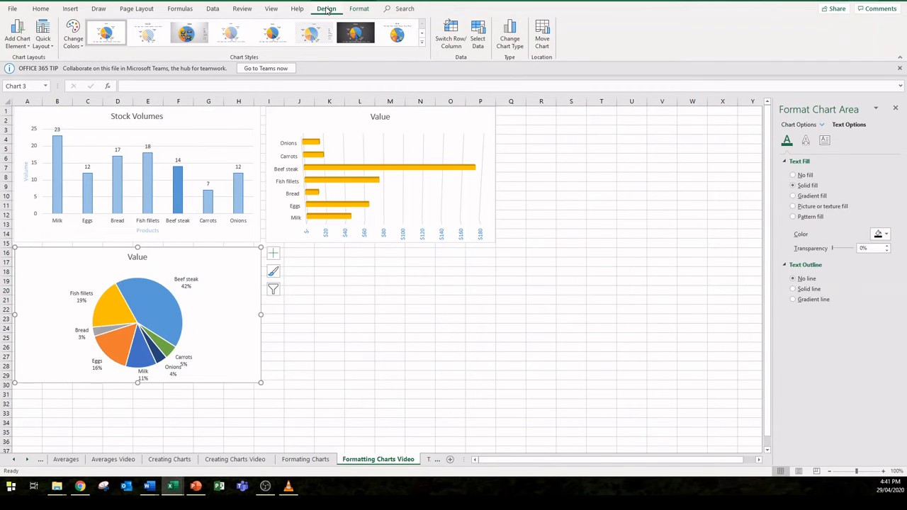
click(511, 34)
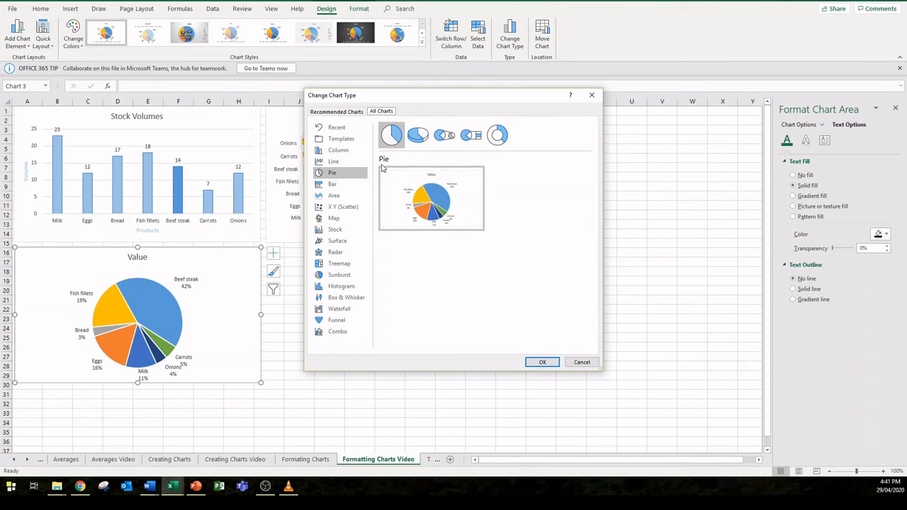
click(417, 134)
click(541, 362)
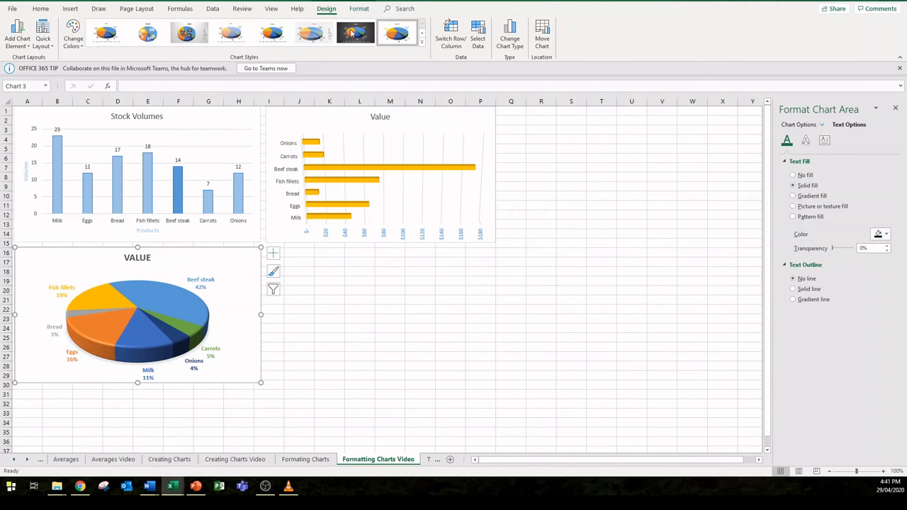
Step: Remove bold from the Value pie chart's data labels and set their font colour to black
mouse_move(83, 313)
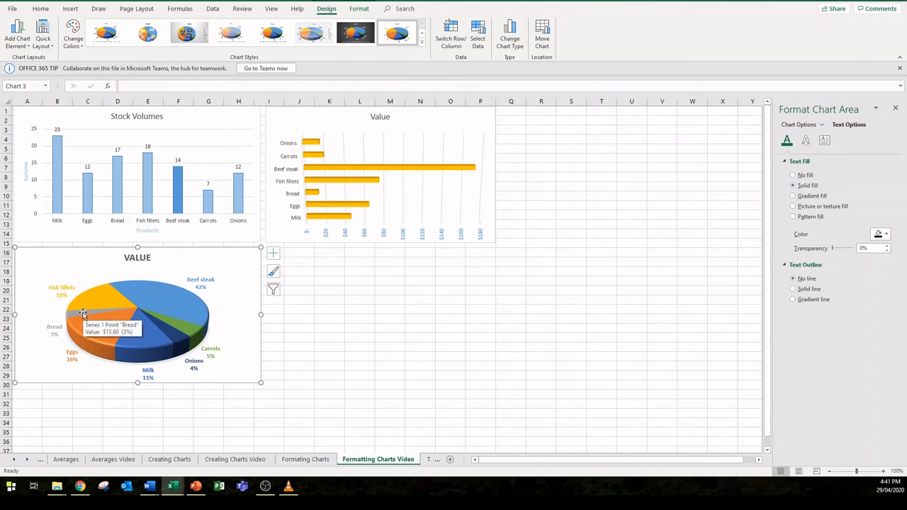
click(209, 287)
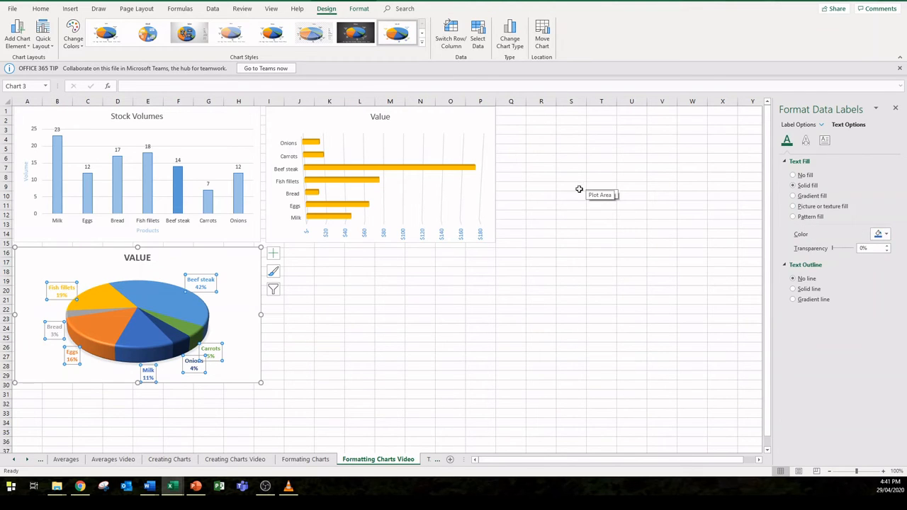
click(43, 9)
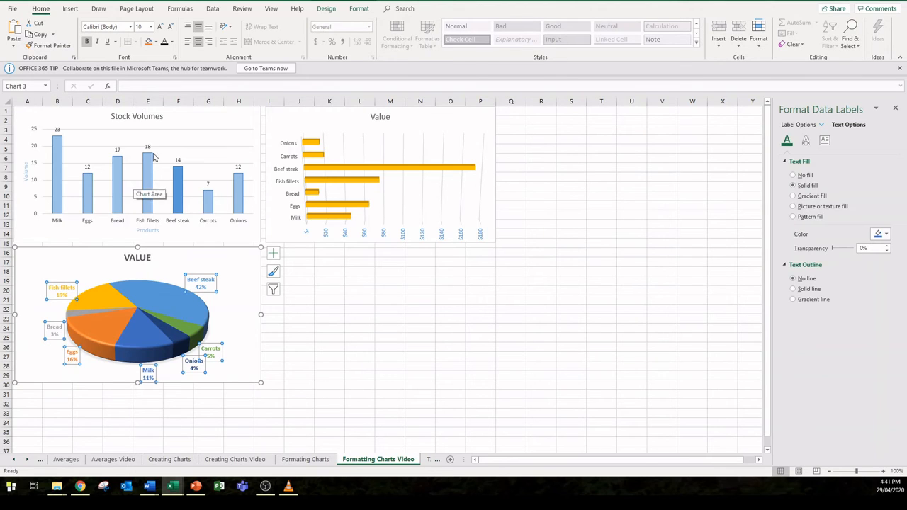
click(88, 41)
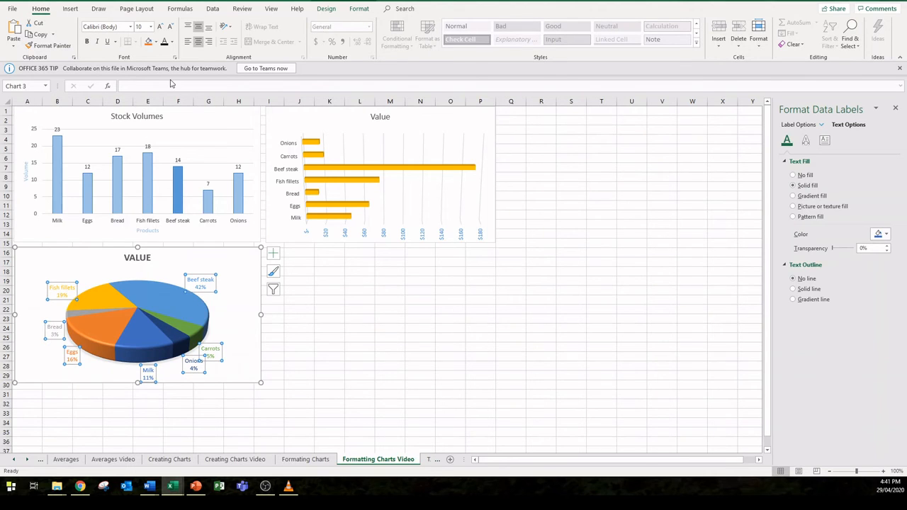
click(171, 42)
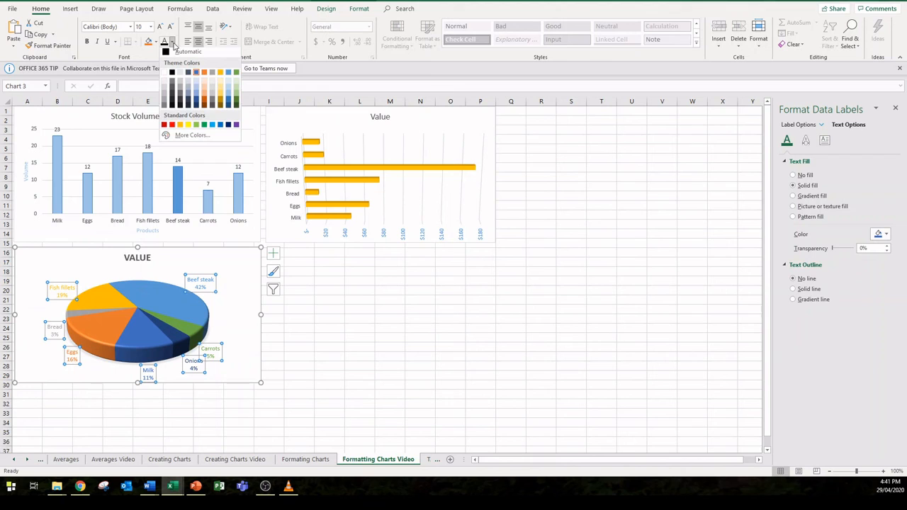
click(173, 75)
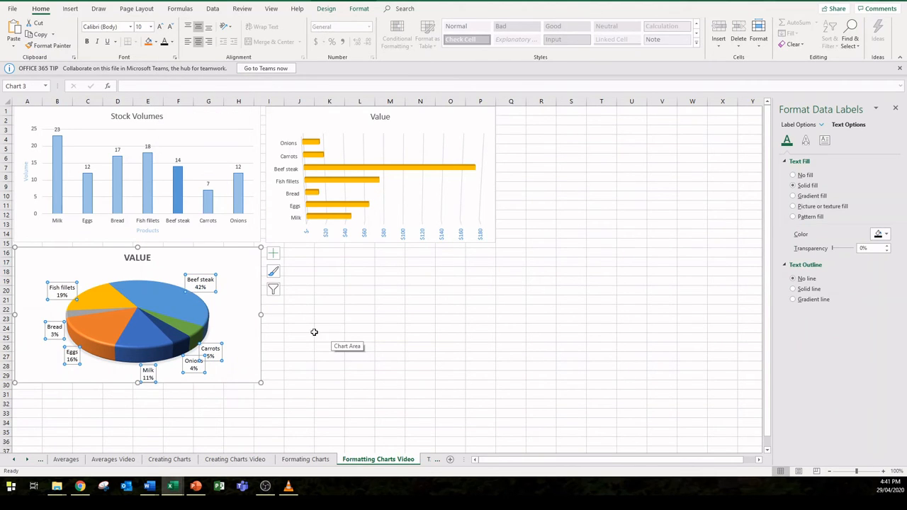
Step: Fill all slices of the Value pie chart with solid gold
click(107, 331)
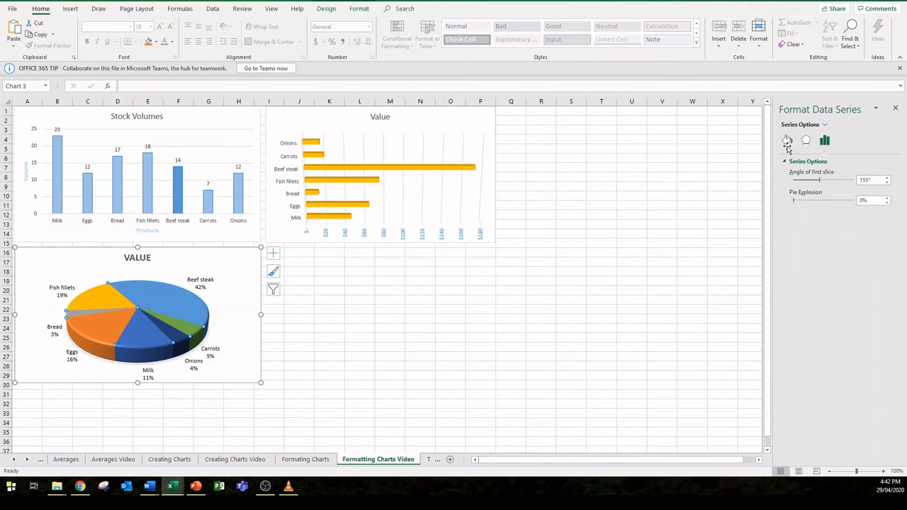
click(787, 140)
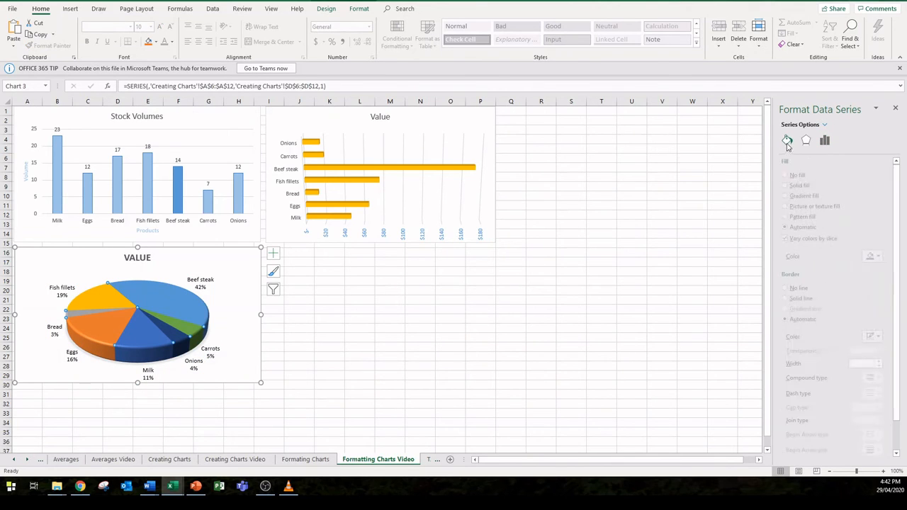
click(883, 257)
click(886, 276)
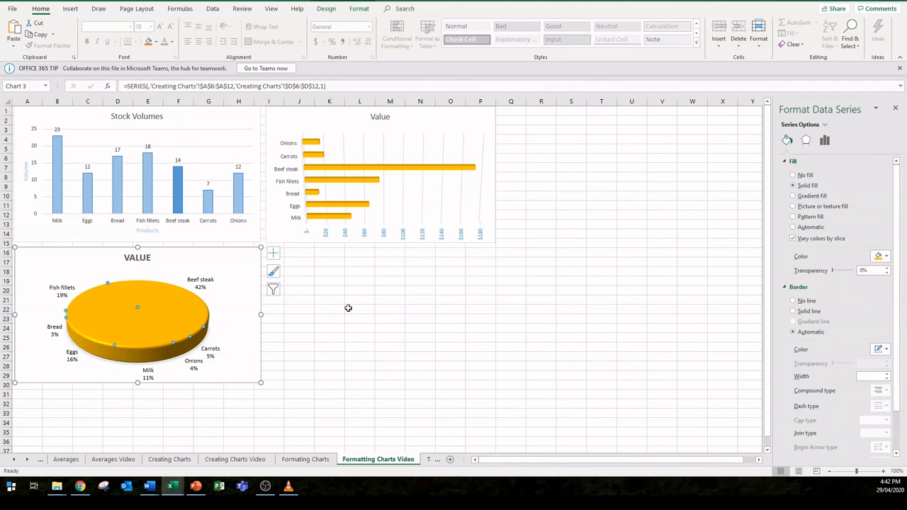
Step: Fill only the Beef steak slice of the Value pie chart with solid dark blue
click(176, 298)
click(883, 256)
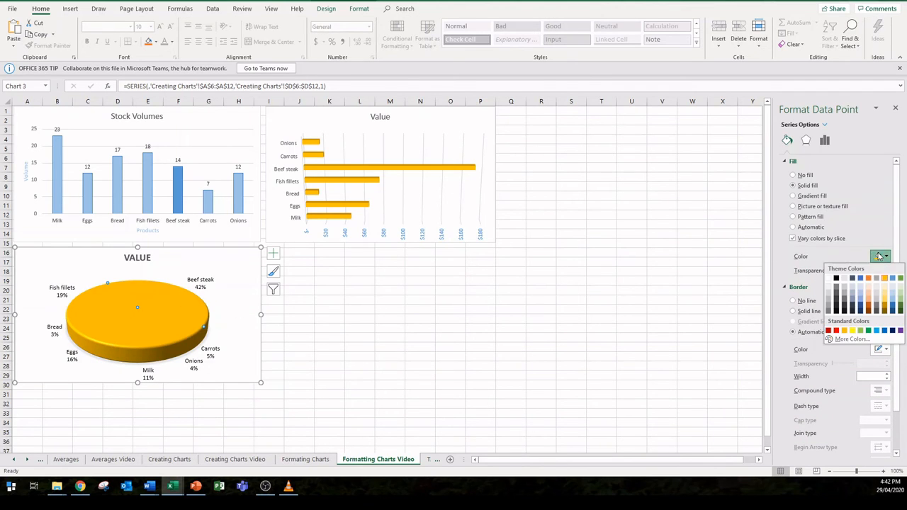
click(891, 331)
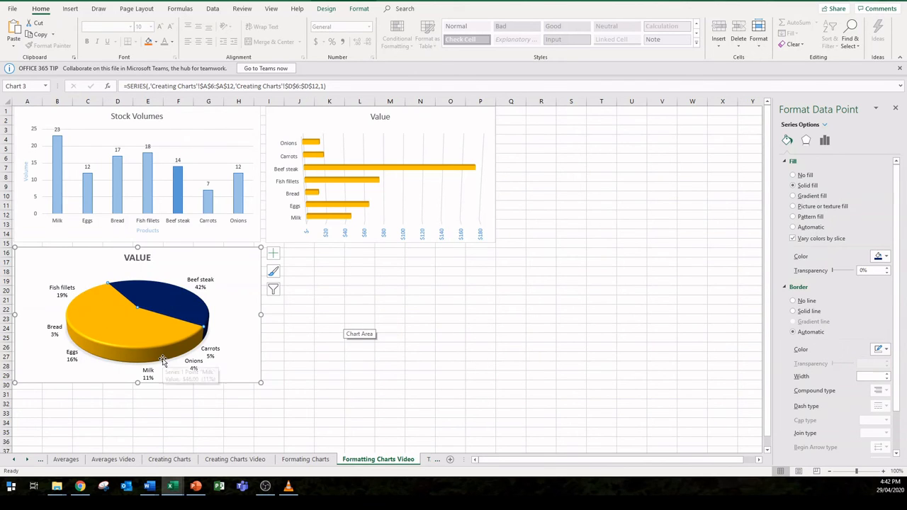
click(253, 353)
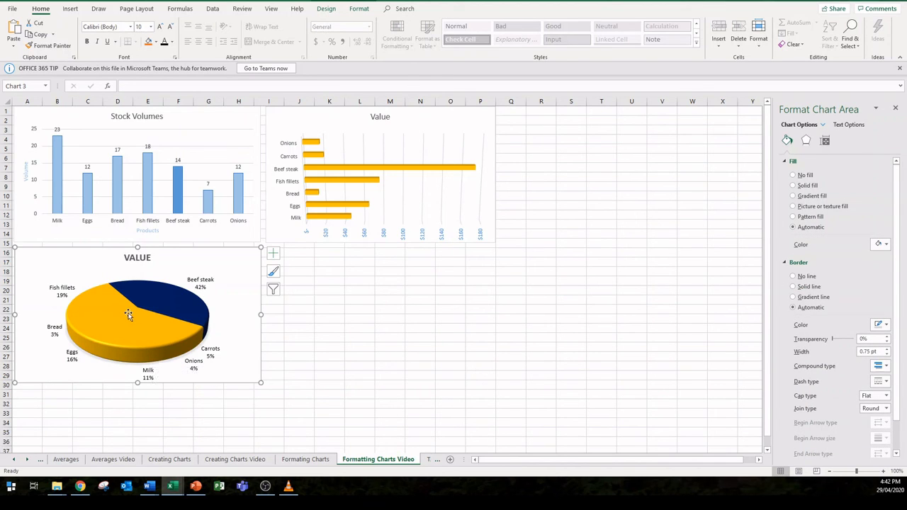
Step: Pull the slices of the Value pie chart apart and push them back together into a whole pie
drag(129, 313, 124, 332)
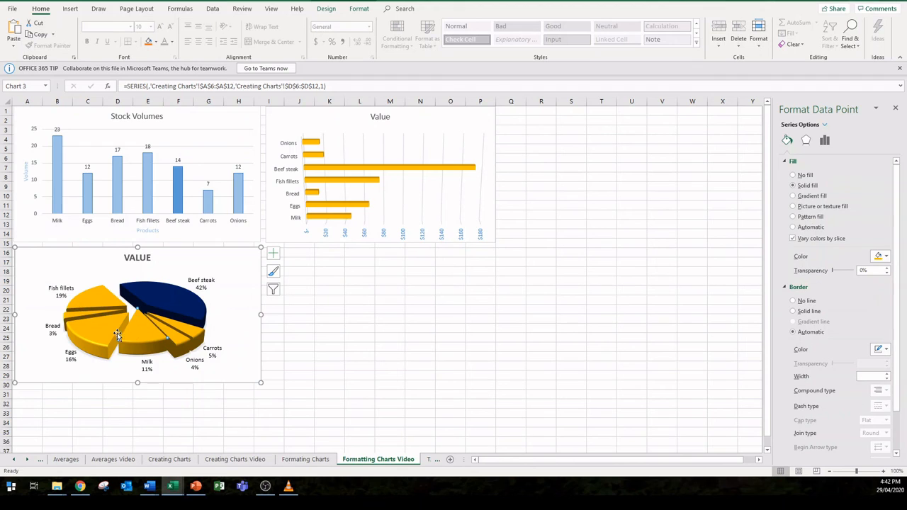
click(236, 359)
drag(130, 344, 149, 309)
click(159, 300)
click(235, 352)
Step: Explode all slices of the Value pie chart by about 15%, set the angle of the first slice to 273°, and deselect the chart
click(110, 334)
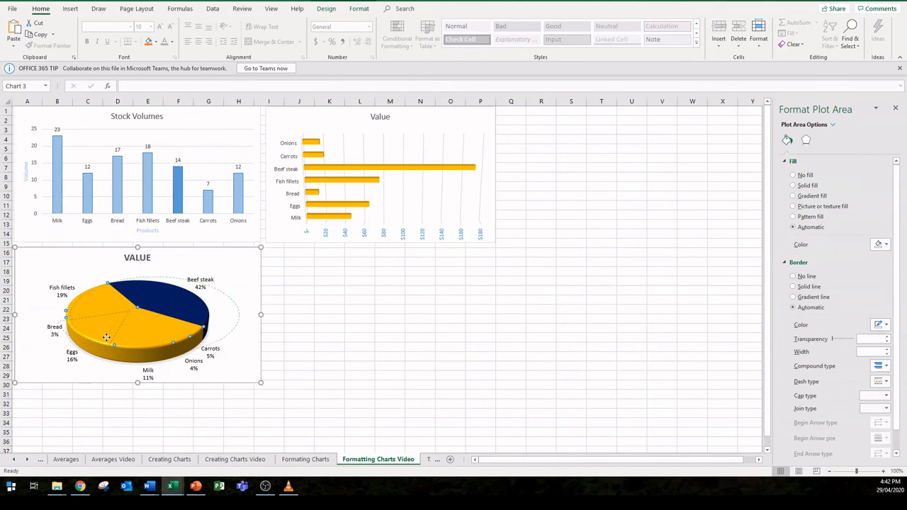
drag(110, 334, 103, 337)
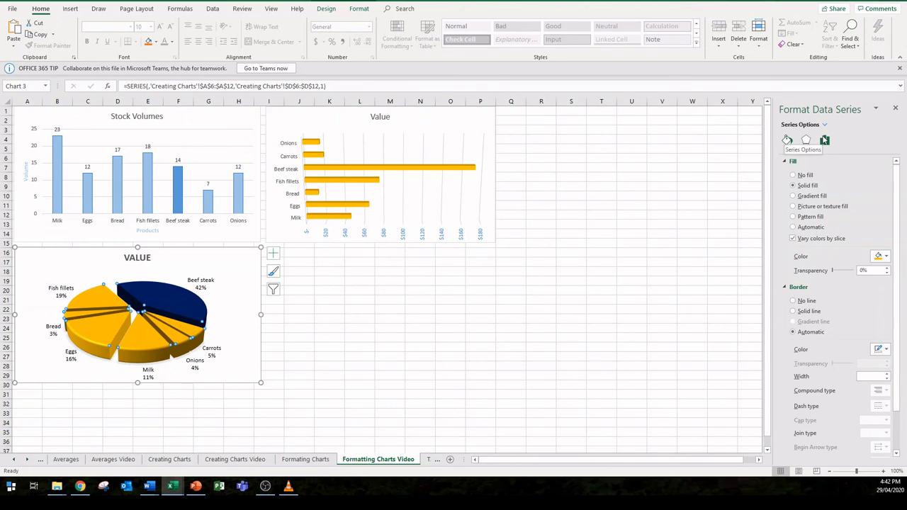
click(825, 141)
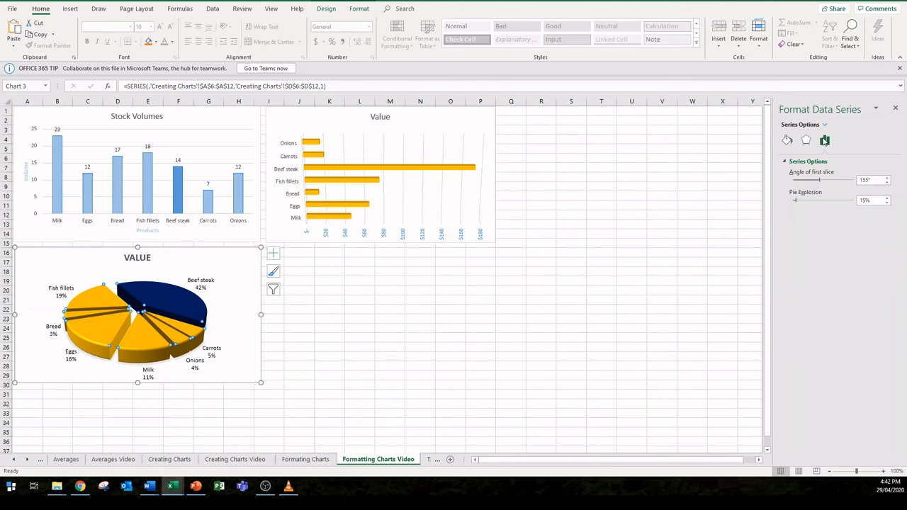
drag(819, 182, 839, 185)
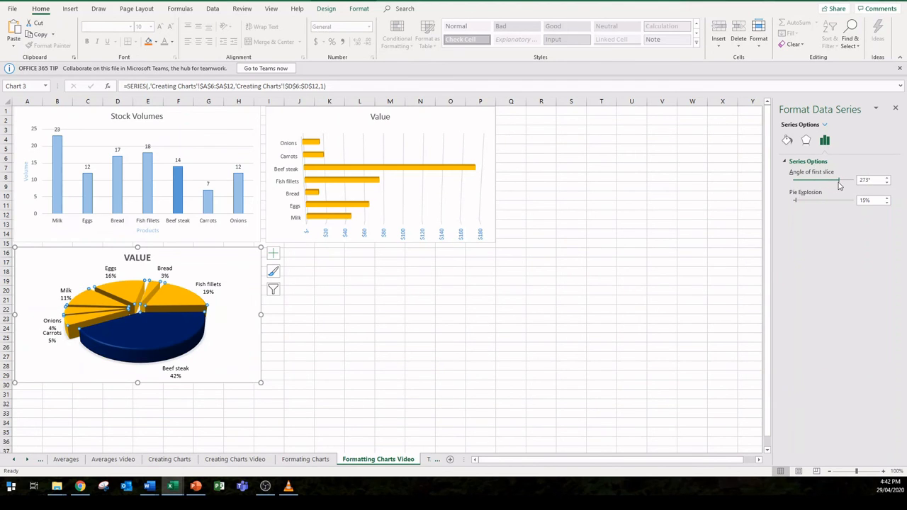
click(352, 346)
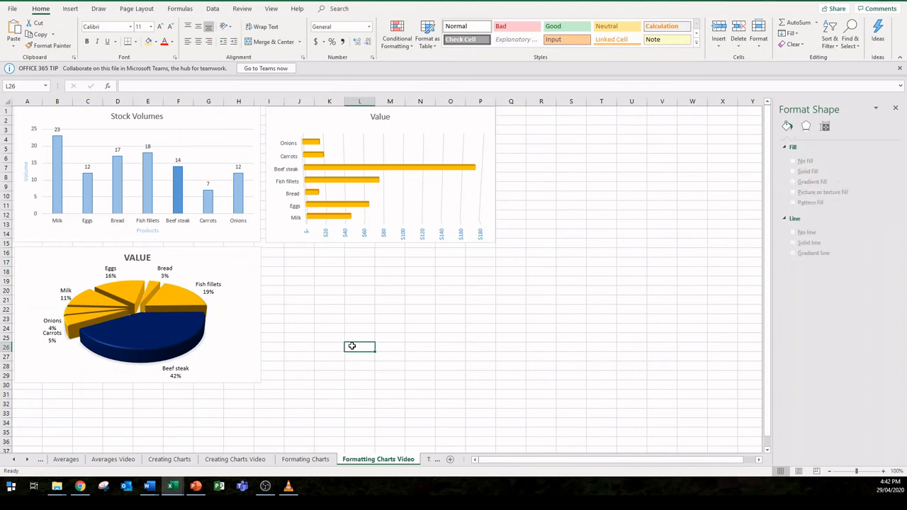